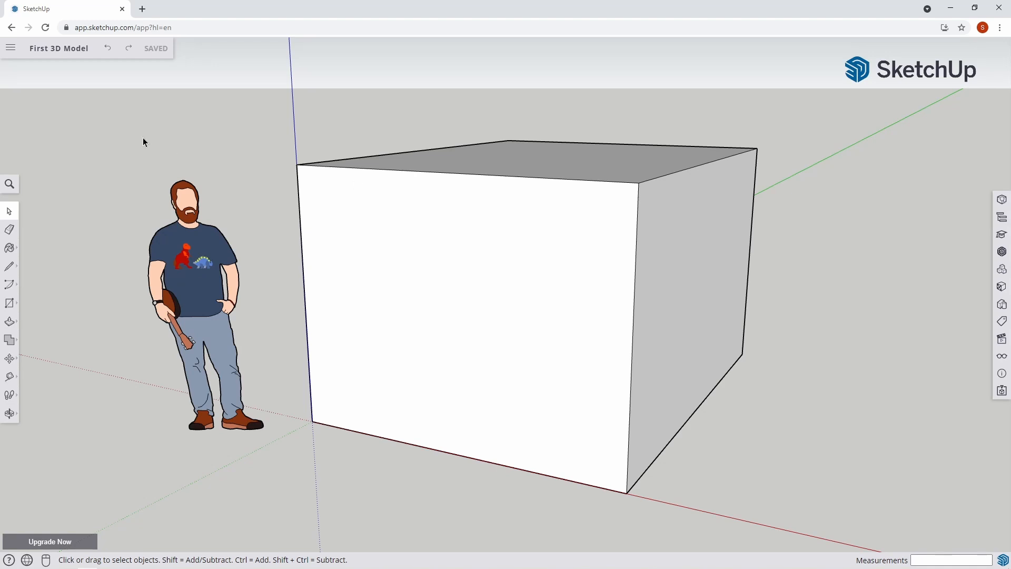
left_click(11, 50)
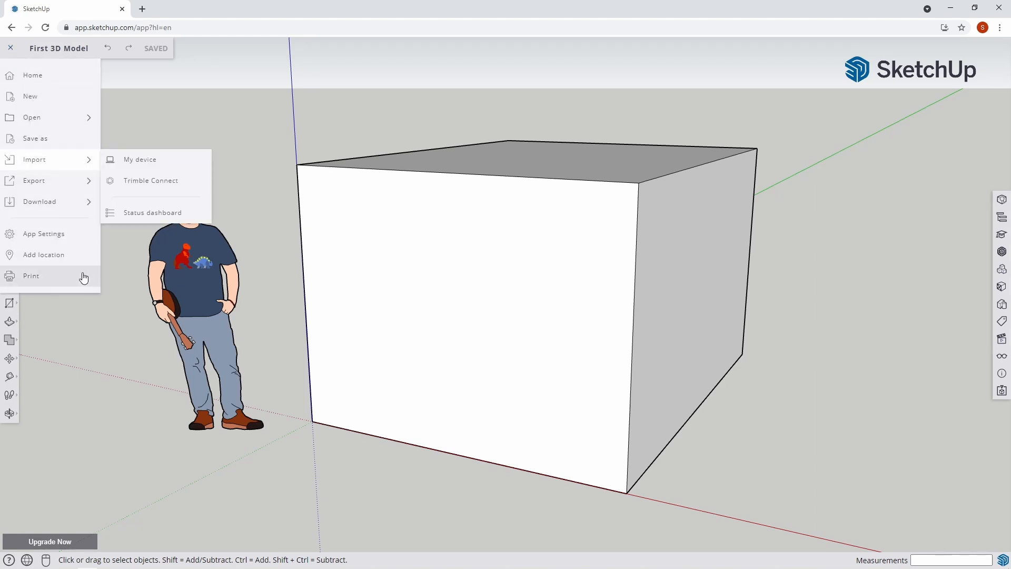
mouse_move(56, 201)
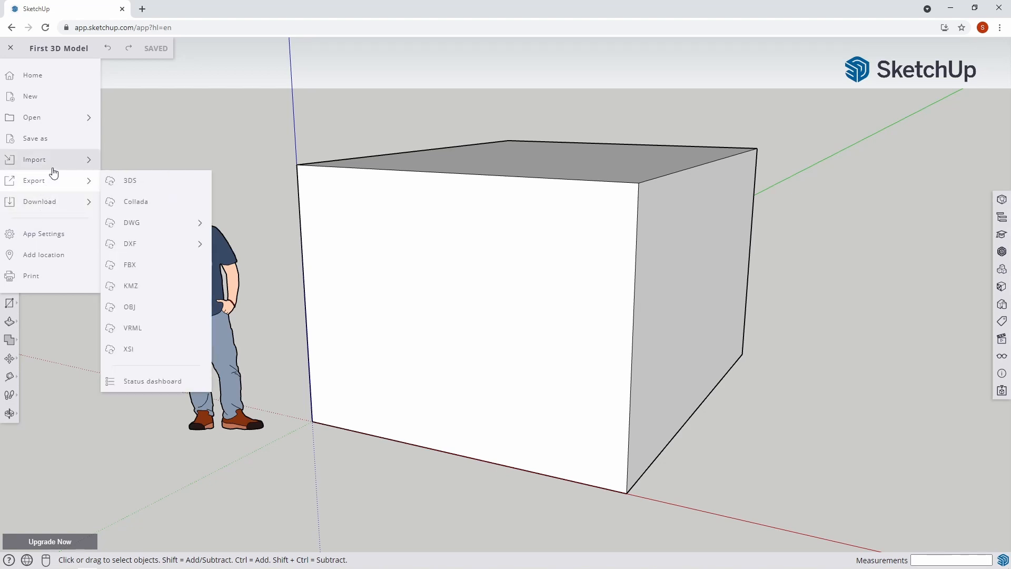
mouse_move(72, 168)
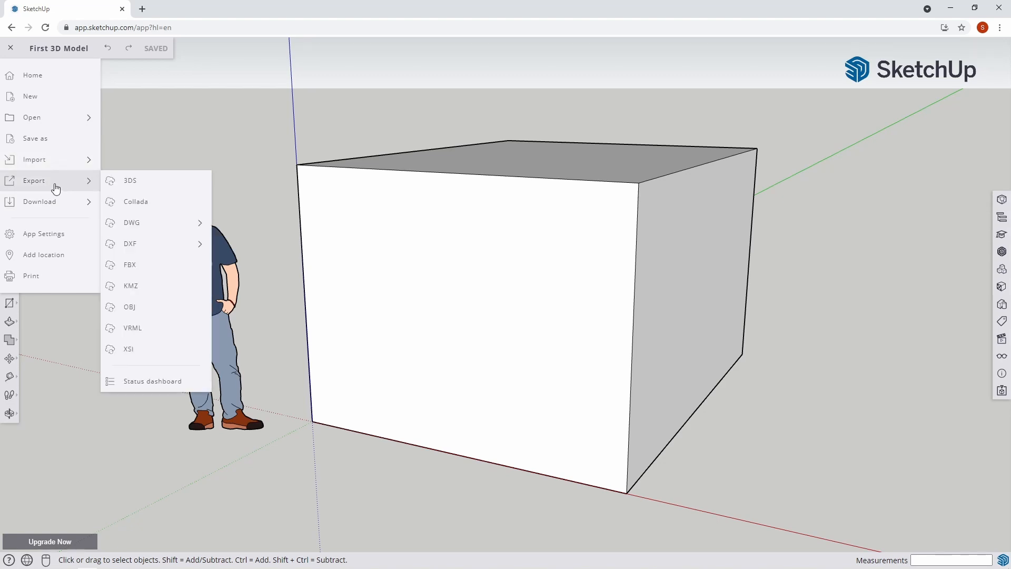
left_click(213, 119)
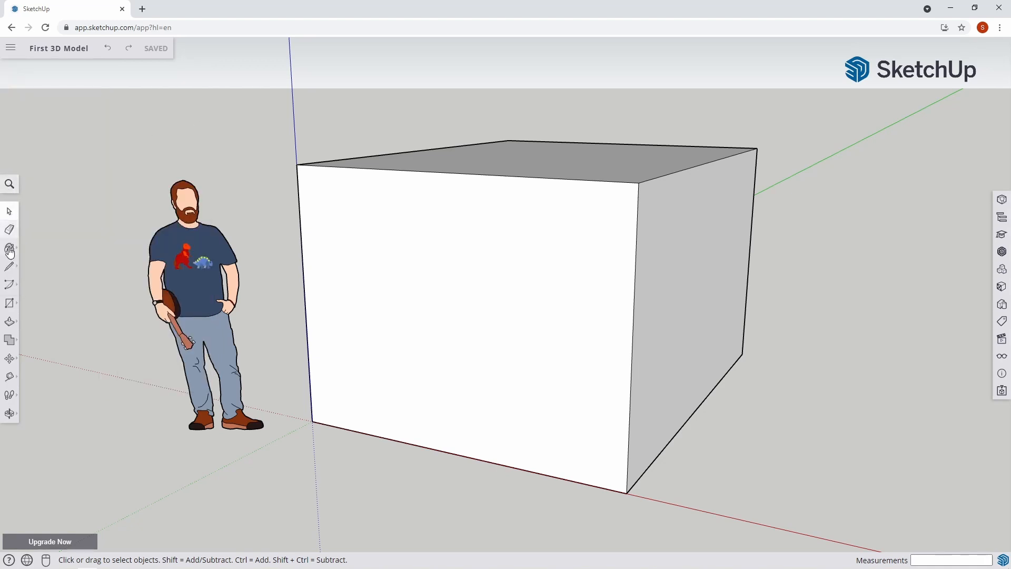
Step: Search the available tools for "rectangle" and close the search without starting a tool
left_click(11, 190)
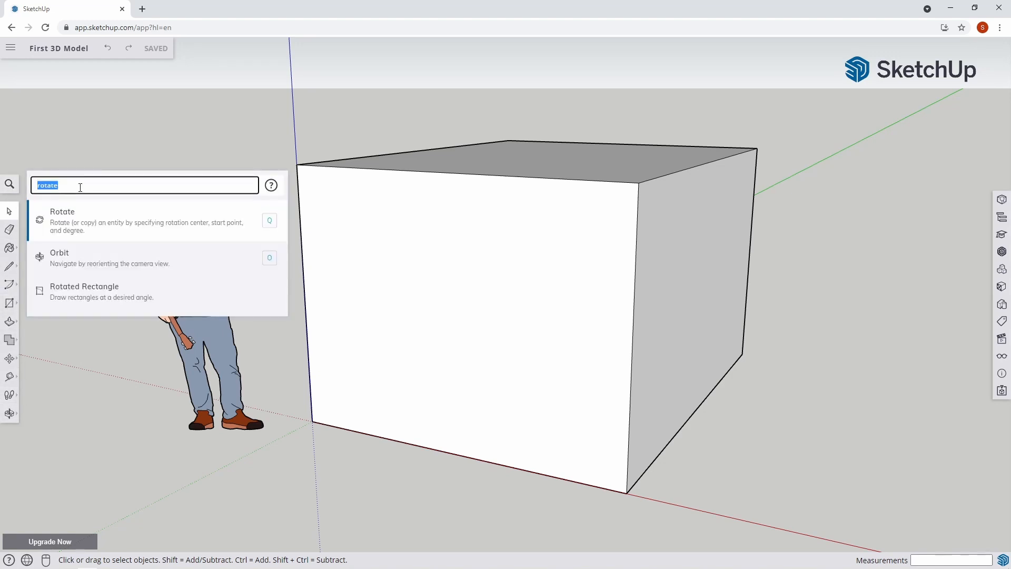
type("recta")
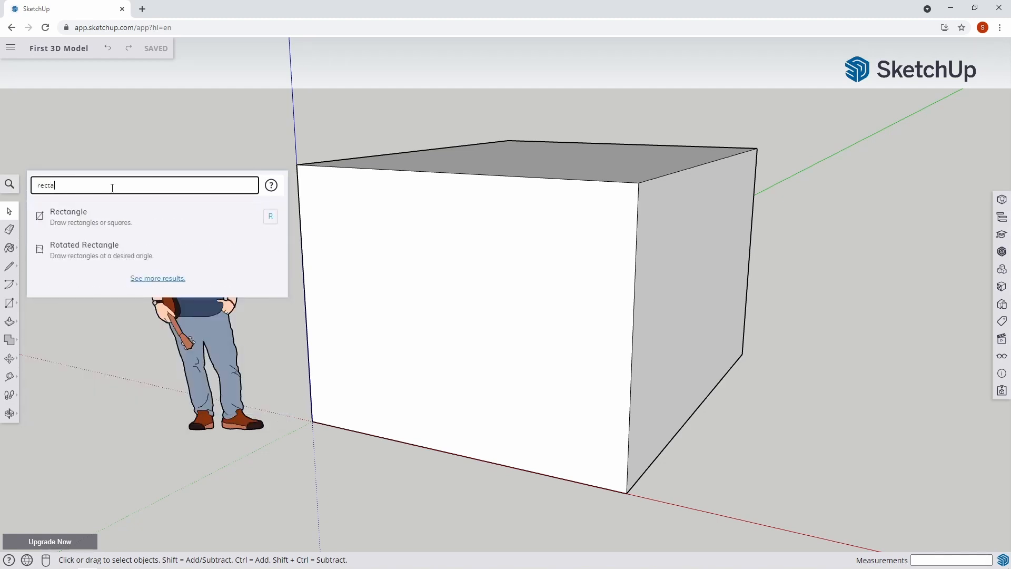
type("ngle")
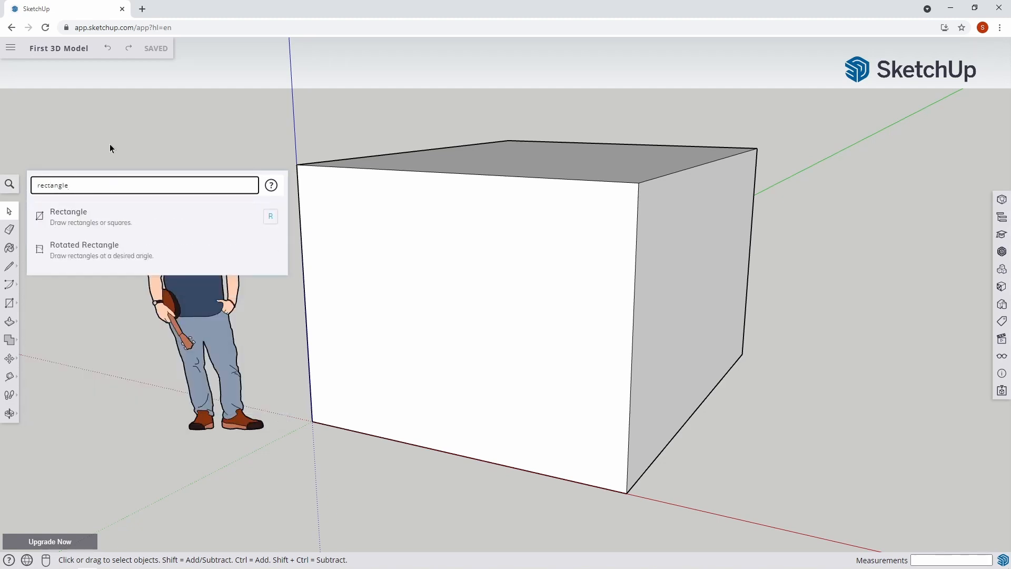
left_click(104, 140)
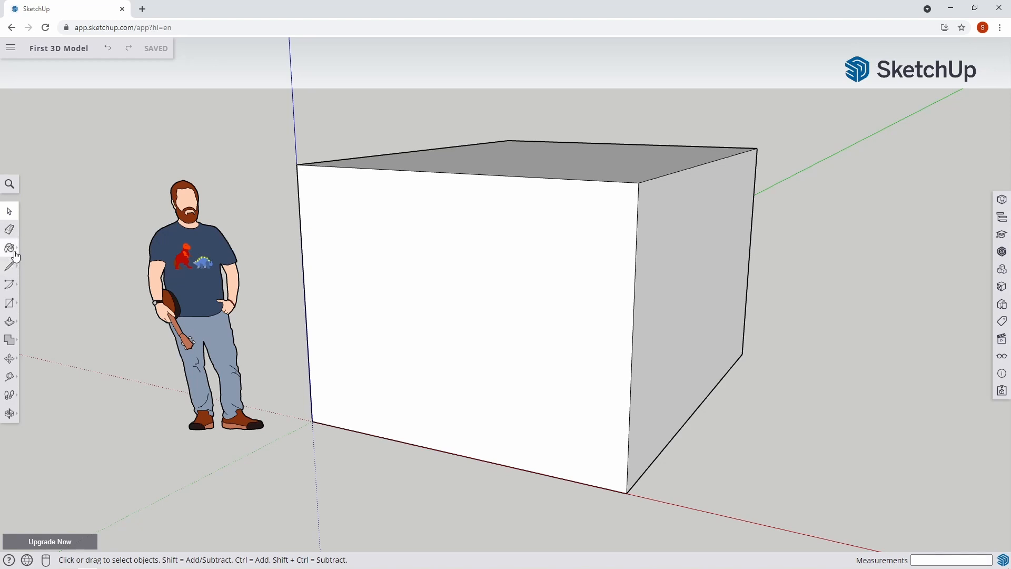
Step: Use the Select tool to select the box's front face, top face, top front edge and the scale figure in turn
left_click(12, 269)
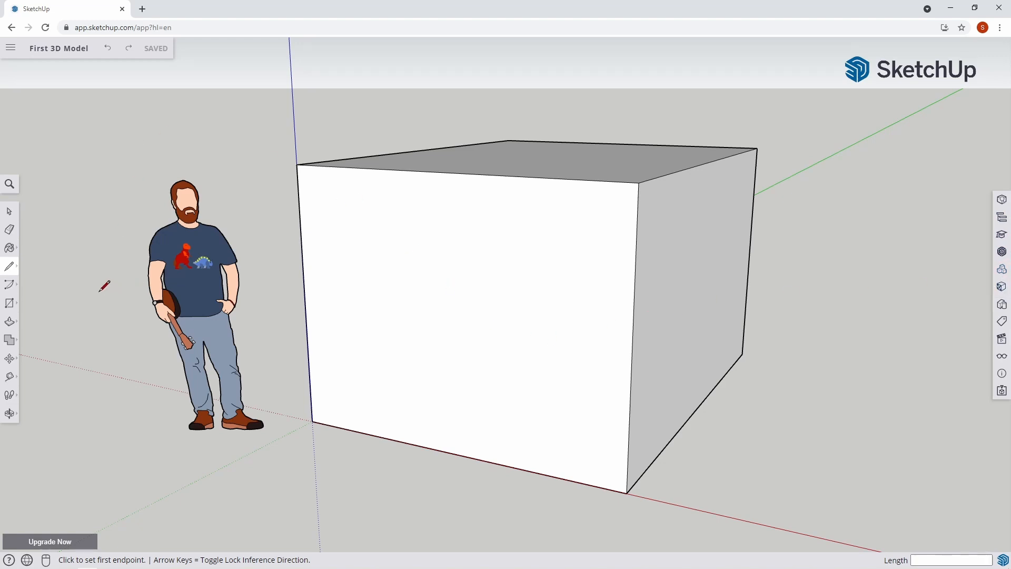
left_click(9, 213)
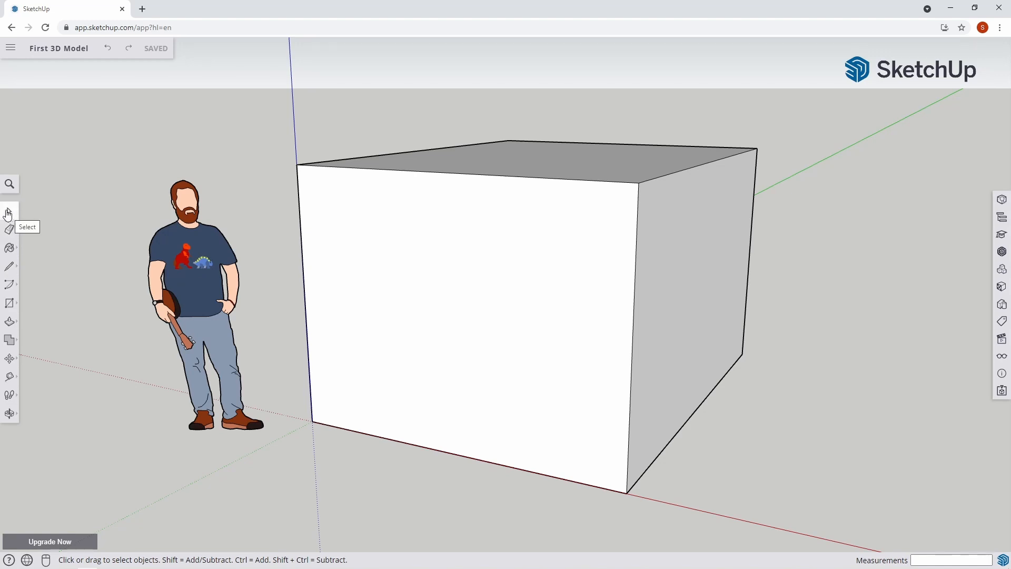
left_click(451, 248)
middle_click_drag(482, 218, 478, 292)
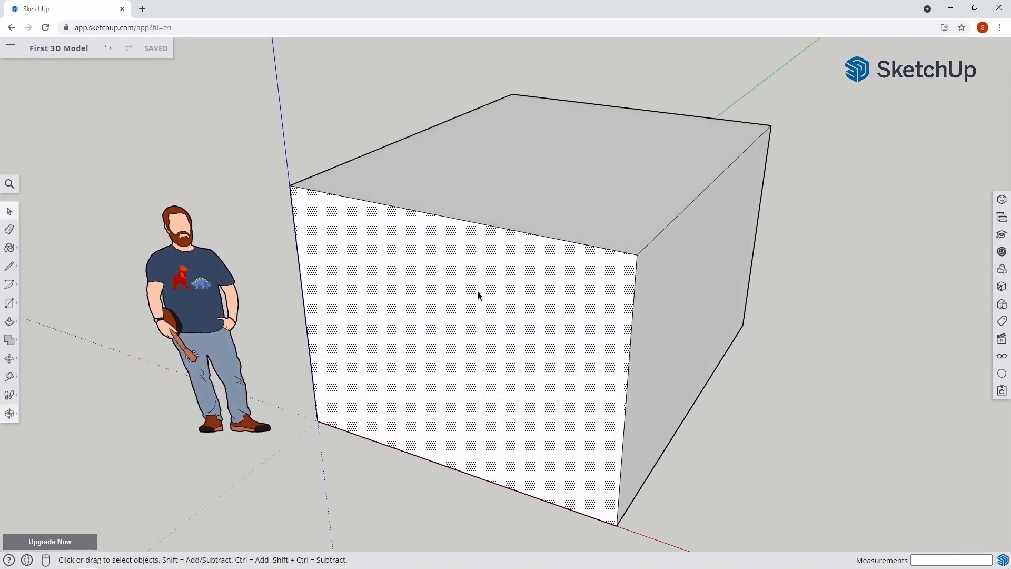
left_click(578, 181)
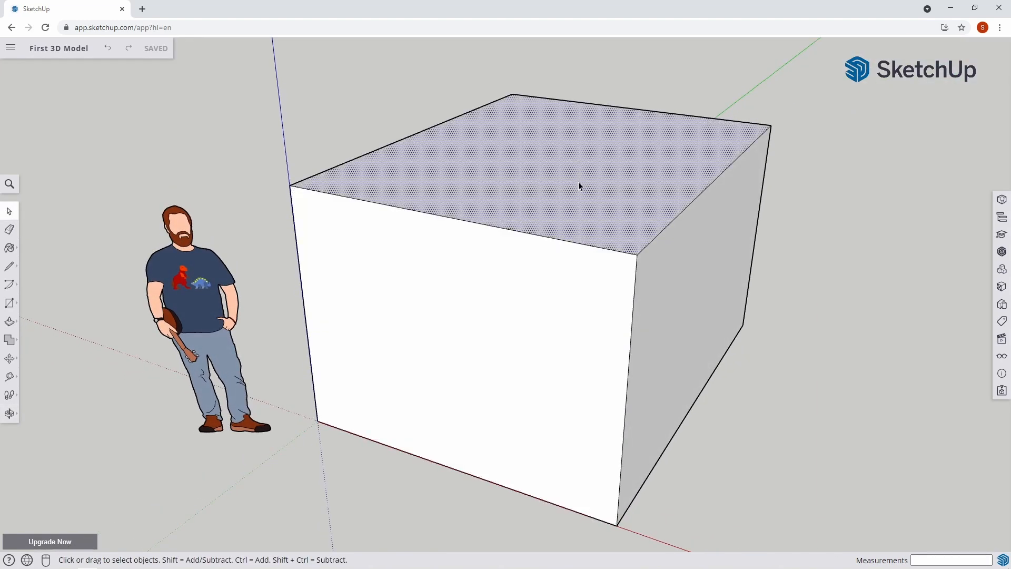
left_click(532, 234)
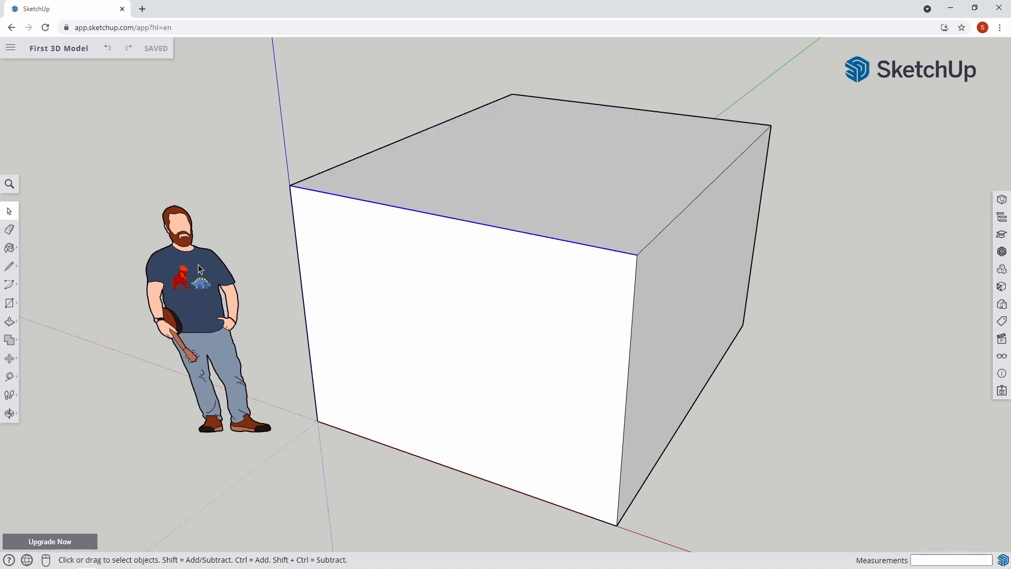
left_click(177, 223)
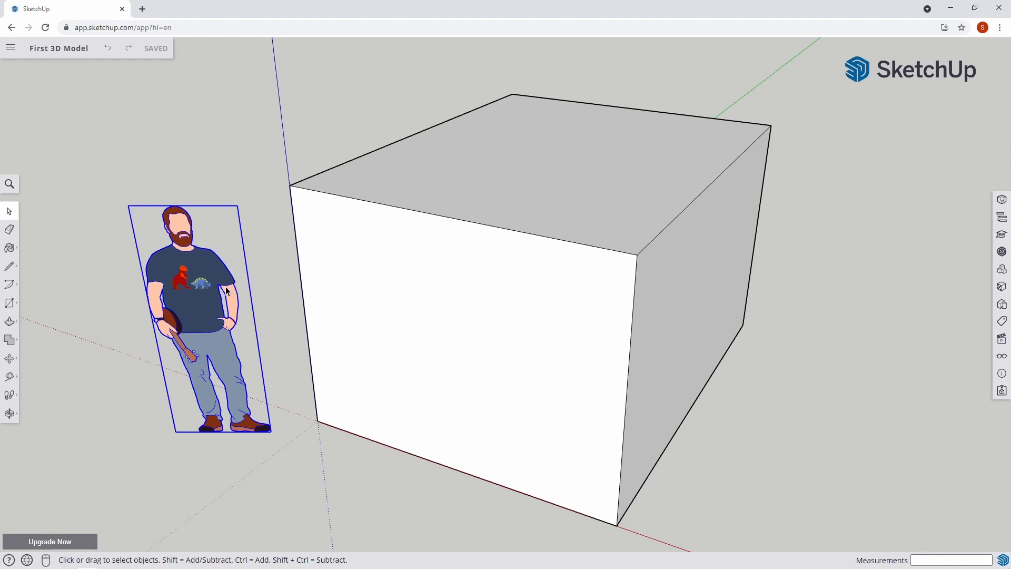
Step: Select the box's front face, top face, top front edge and right side face one after another, ending on the top face
left_click(411, 312)
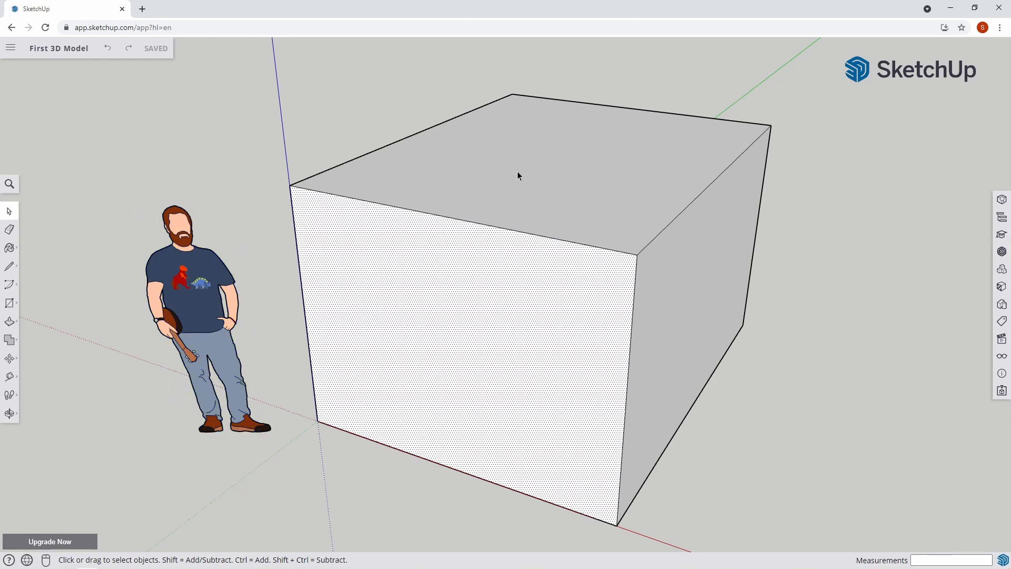
left_click(526, 169)
left_click(561, 241)
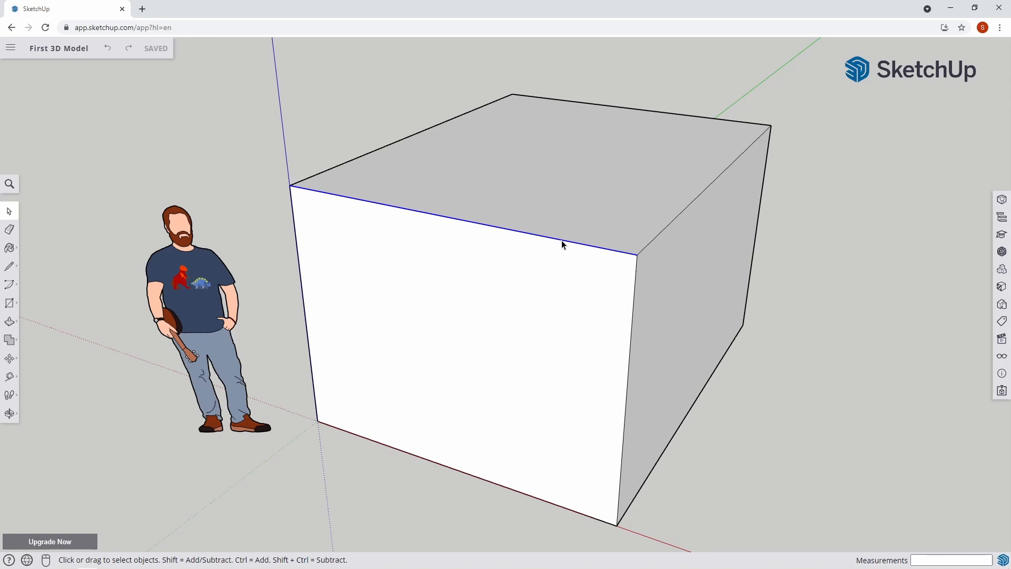
left_click(450, 343)
left_click(687, 315)
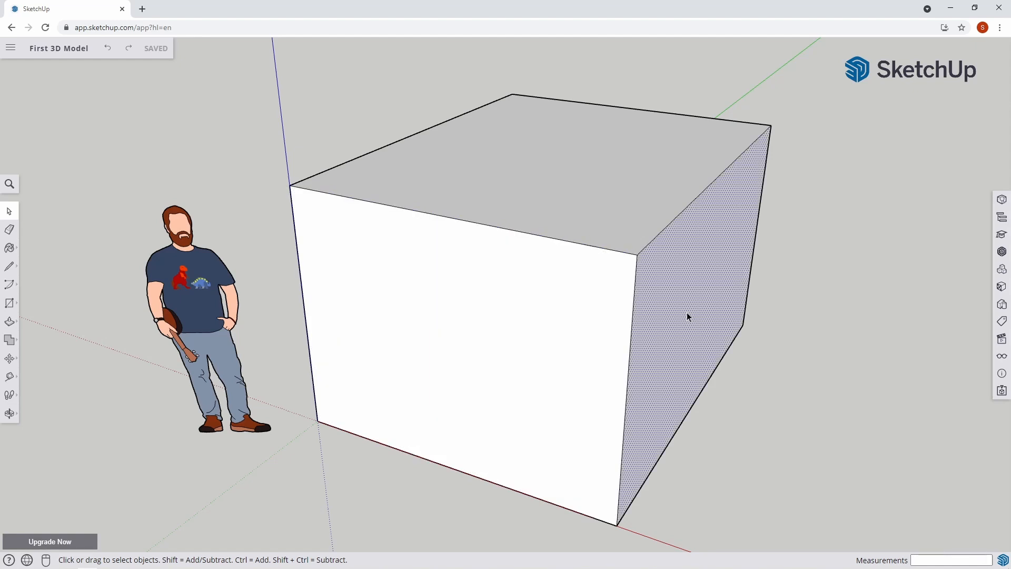
left_click(601, 240)
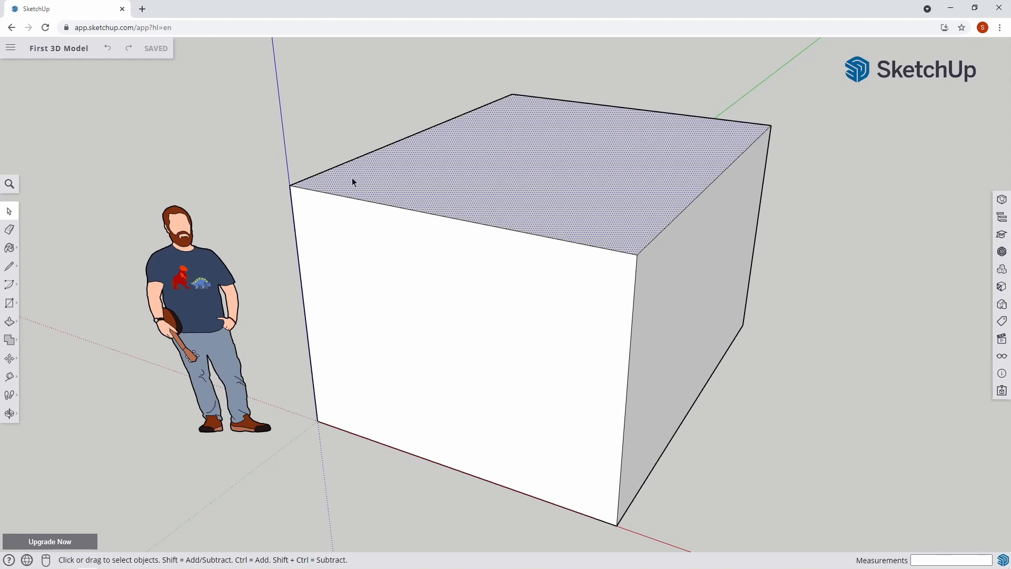
Step: Erase the box's top front edge with the Eraser so the front and top faces are removed
left_click(13, 234)
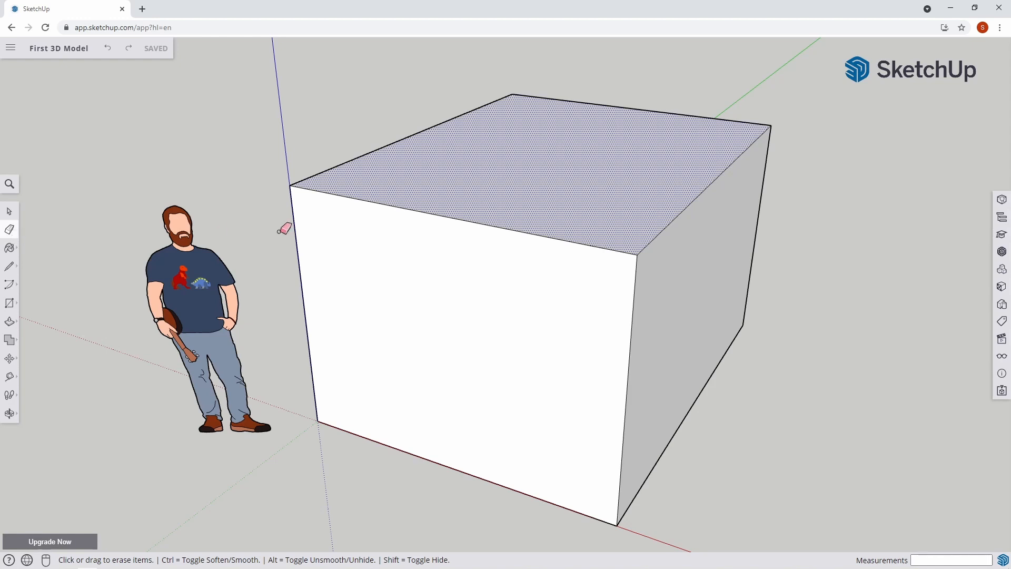
left_click(430, 213)
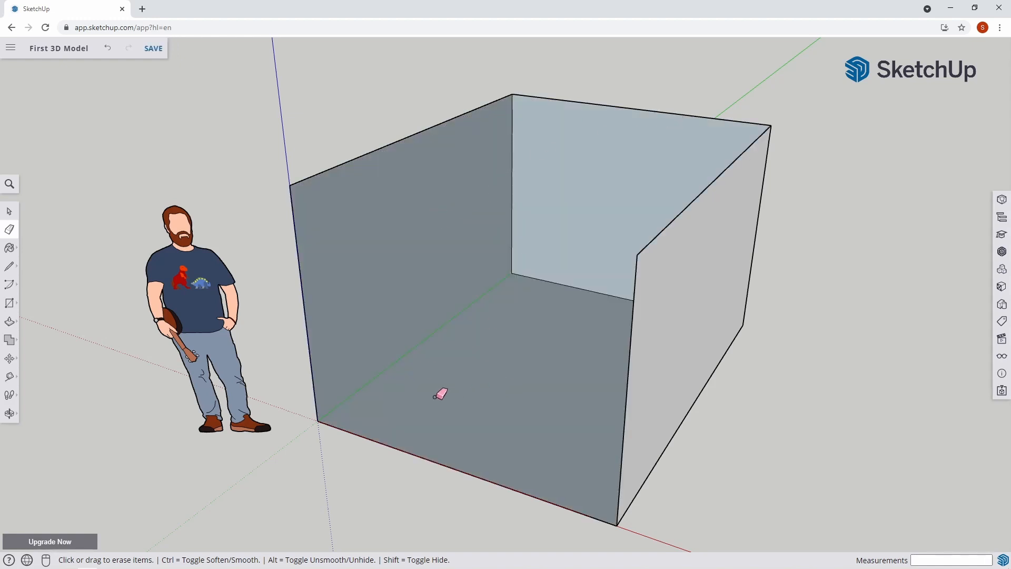
mouse_move(440, 393)
middle_mouse_down()
mouse_move(535, 363)
mouse_move(717, 332)
mouse_move(462, 413)
mouse_move(532, 417)
middle_mouse_up()
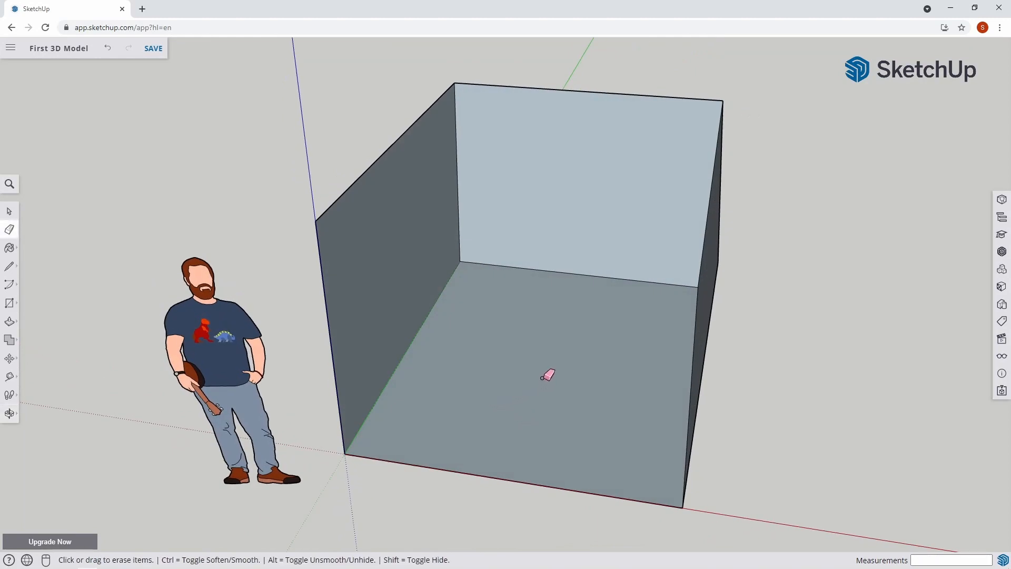
mouse_move(436, 353)
middle_mouse_down()
mouse_move(377, 354)
mouse_move(431, 219)
mouse_move(677, 217)
mouse_move(759, 269)
mouse_move(582, 338)
mouse_move(598, 368)
middle_mouse_up()
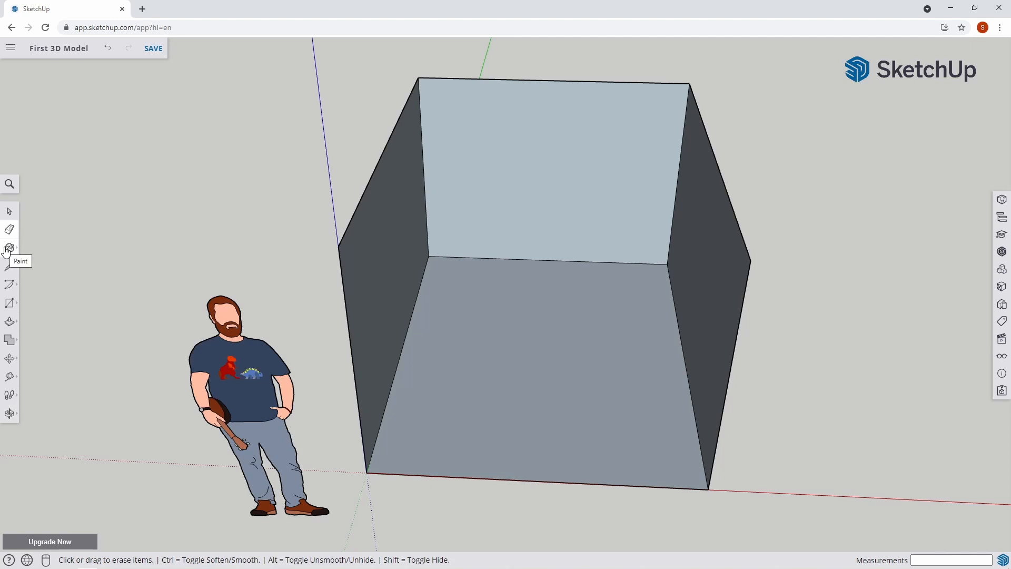
Step: Erase the upper edge of the side wall beside the figure and the leftover vertical edge at the origin
left_click(9, 211)
middle_click_drag(92, 215, 441, 215)
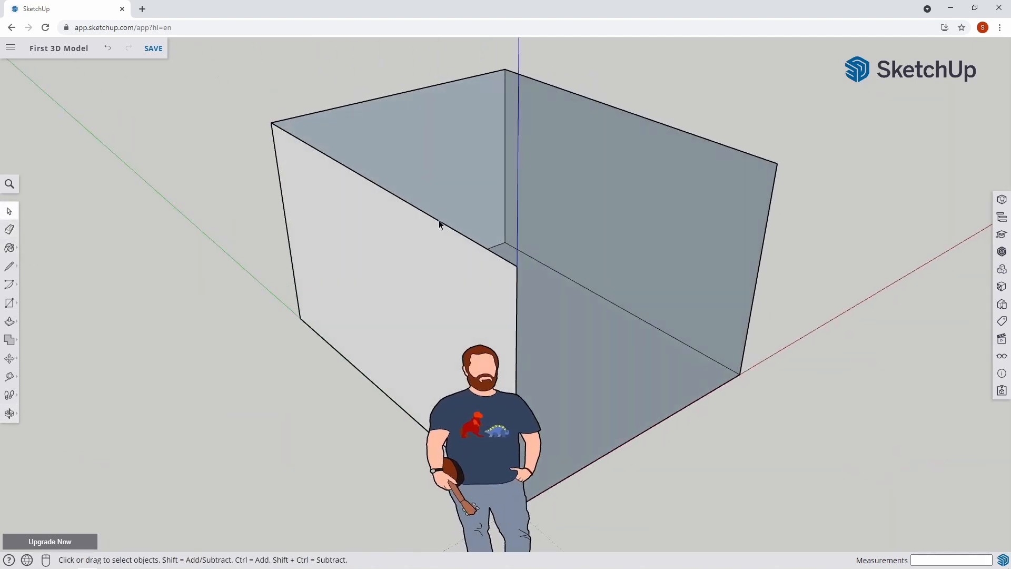
right_click(440, 225)
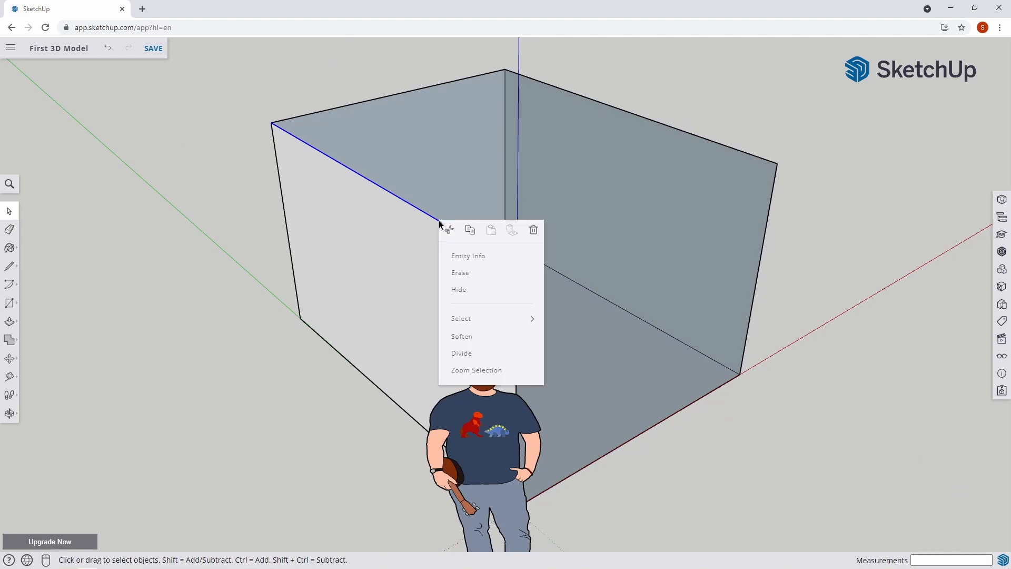
left_click(460, 271)
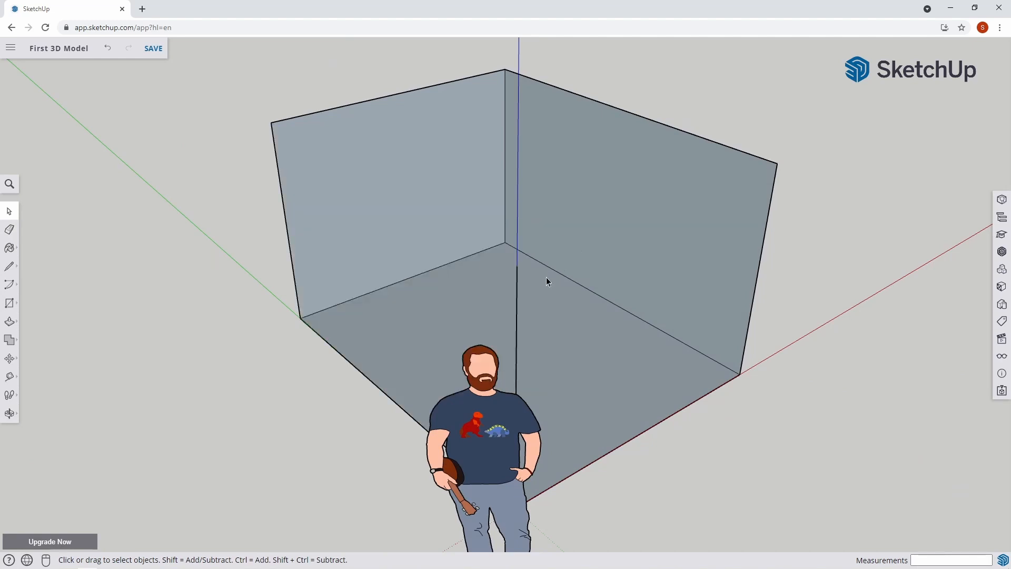
mouse_move(576, 295)
middle_mouse_down()
mouse_move(402, 221)
mouse_move(310, 243)
middle_mouse_up()
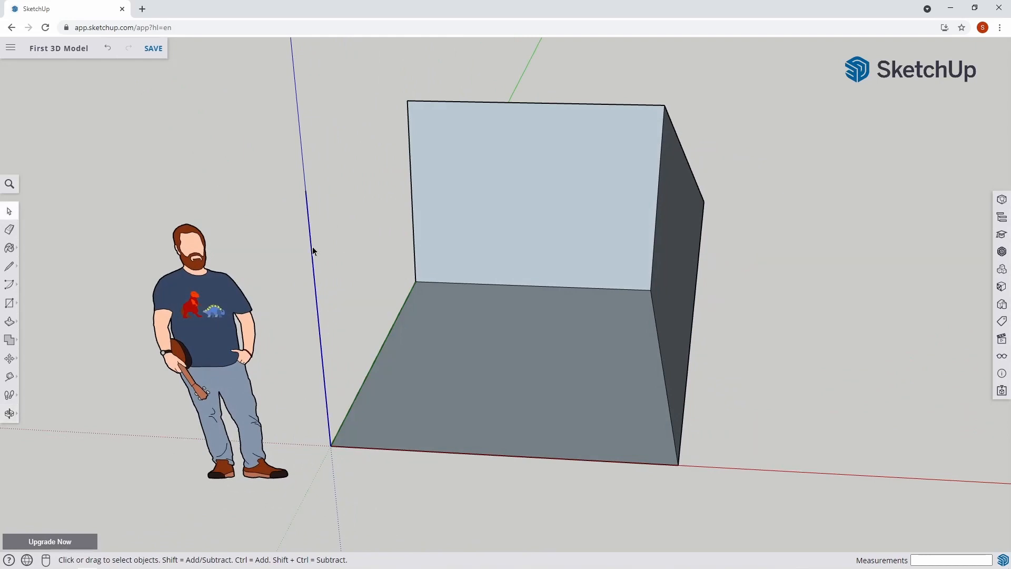
right_click(312, 248)
left_click(338, 299)
Step: Activate the Paint tool with the model's materials listed
left_click(10, 231)
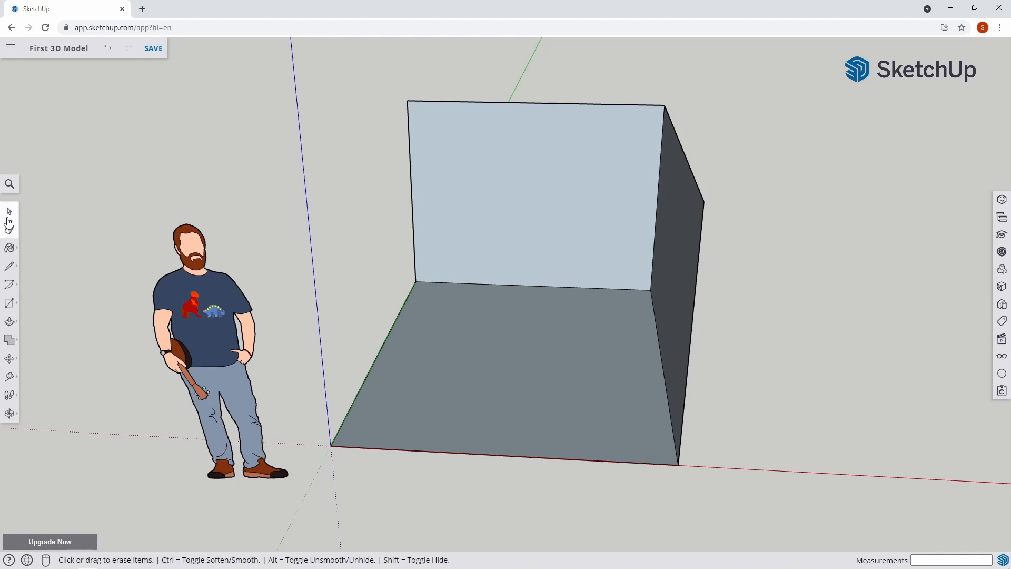
left_click(11, 251)
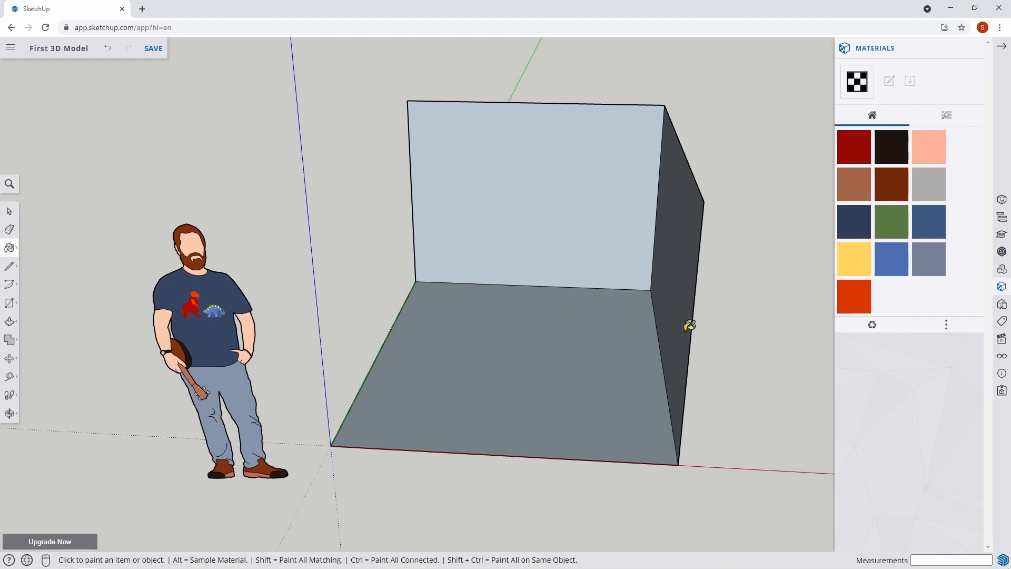
mouse_move(688, 323)
middle_mouse_down()
mouse_move(468, 338)
mouse_move(604, 376)
middle_mouse_up()
mouse_move(699, 361)
middle_mouse_down()
mouse_move(474, 379)
mouse_move(539, 388)
mouse_move(746, 310)
mouse_move(512, 288)
mouse_move(498, 298)
mouse_move(616, 285)
mouse_move(548, 342)
mouse_move(388, 362)
mouse_move(449, 383)
mouse_move(554, 384)
mouse_move(668, 345)
mouse_move(481, 404)
mouse_move(492, 397)
middle_mouse_up()
key("b")
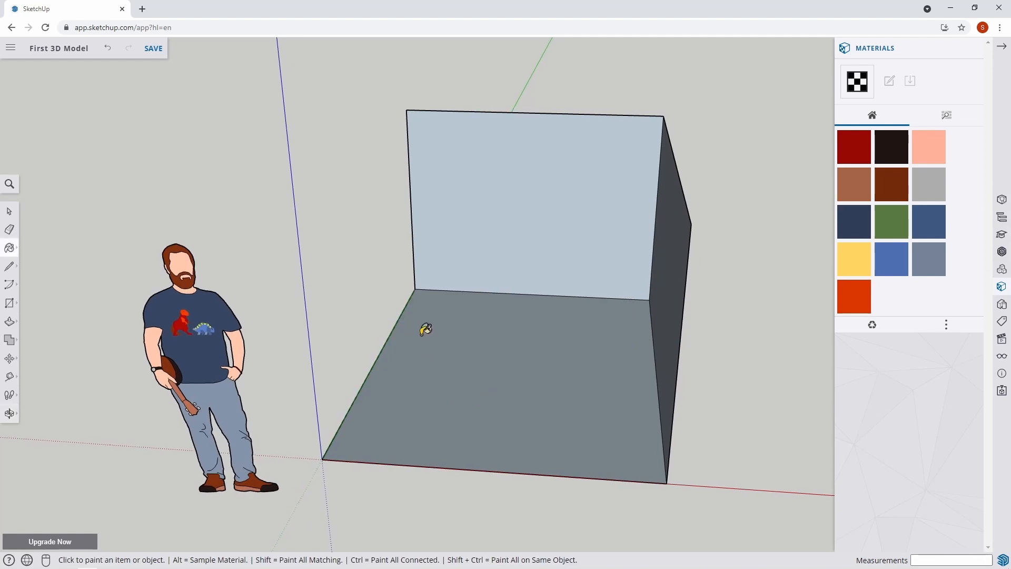
Step: Undo the three edge erasures to restore the closed box
key("ctrl")
key("ctrl+z")
key("ctrl+z")
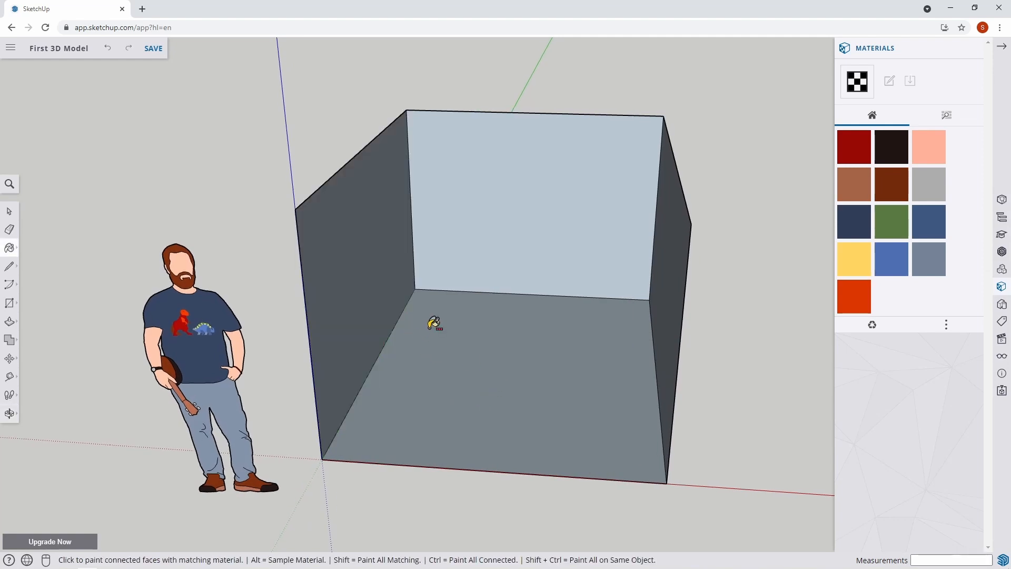
key("ctrl+z")
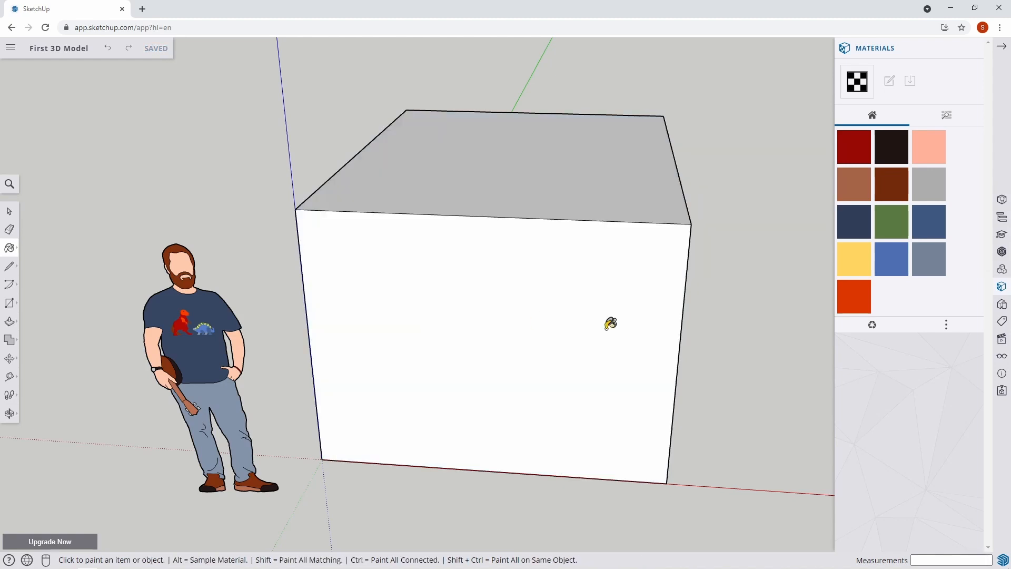
Step: Paint the box's front face and the side face beside the figure with Ty_Orange, and its top face with Ty_Yellow
mouse_move(662, 331)
middle_mouse_down()
mouse_move(426, 330)
mouse_move(648, 309)
middle_mouse_up()
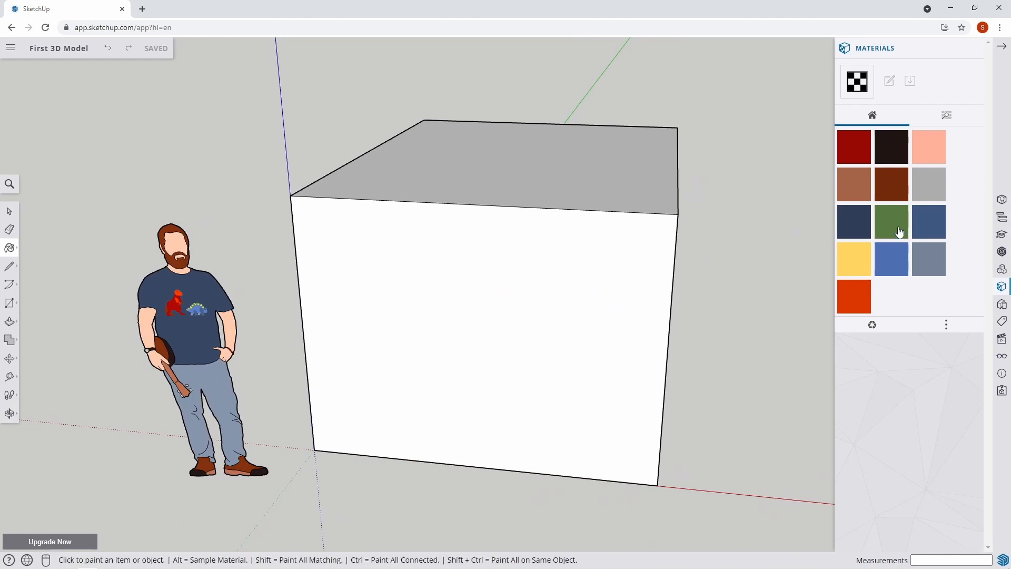
left_click(854, 296)
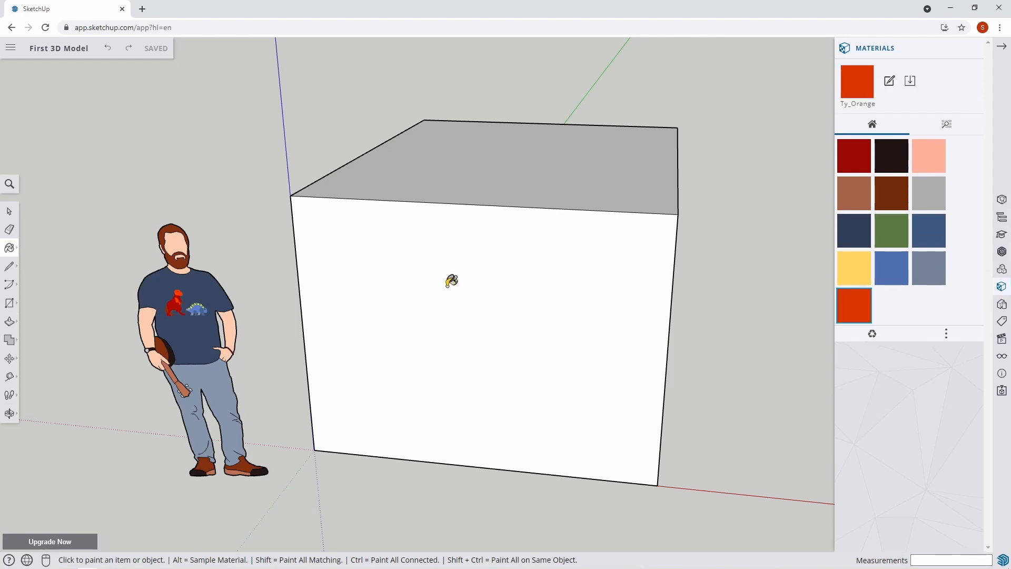
left_click(455, 282)
mouse_move(368, 285)
middle_mouse_down()
mouse_move(541, 285)
mouse_move(420, 264)
middle_mouse_up()
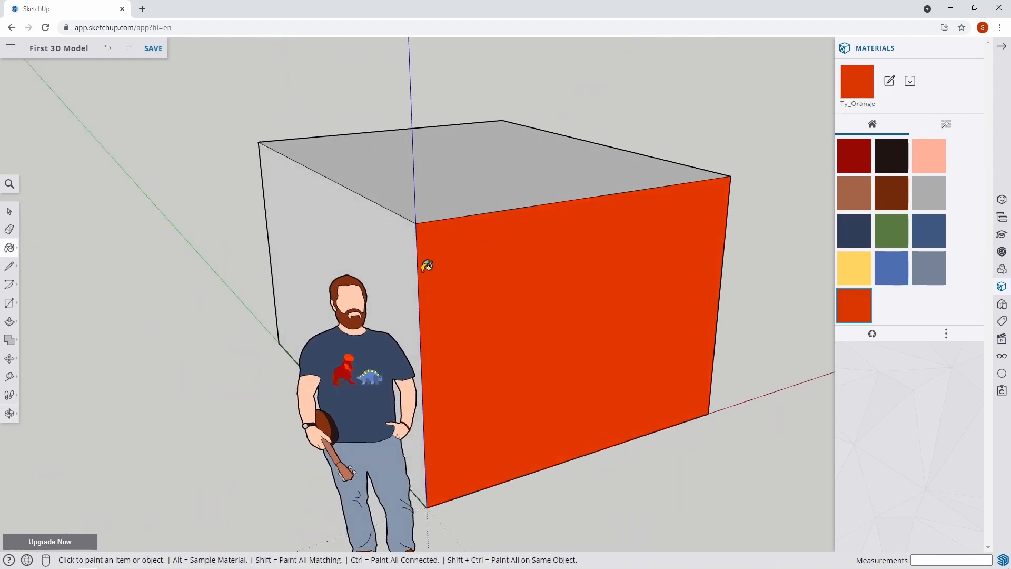
left_click(402, 250)
left_click(865, 274)
left_click(600, 174)
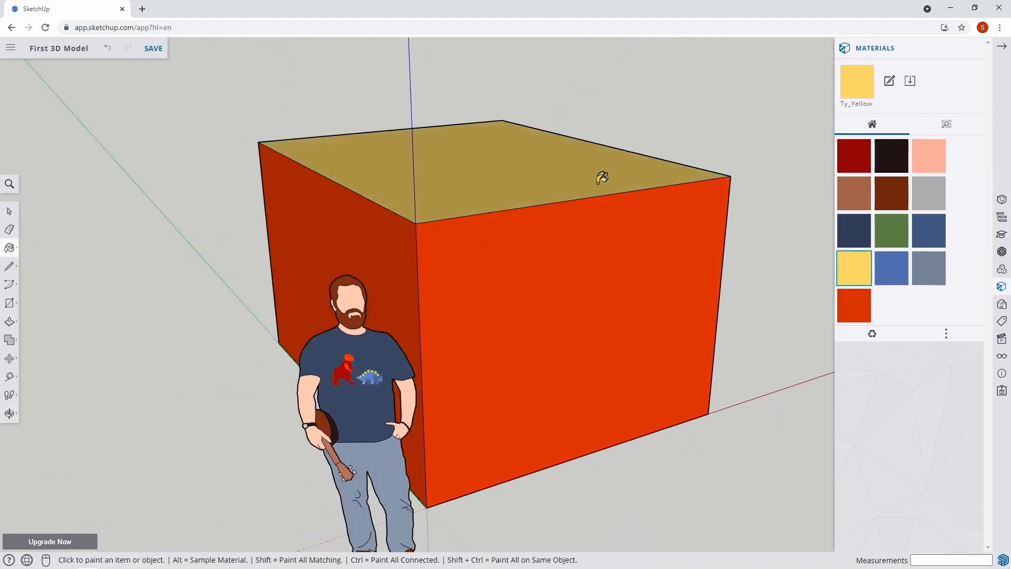
Step: Paint the box's side face away from the figure with Ty_Yellow, and its back face and underside with Ty_Blue2
mouse_move(600, 174)
middle_mouse_down()
mouse_move(717, 244)
mouse_move(386, 282)
middle_mouse_up()
left_click(634, 274)
mouse_move(634, 274)
middle_mouse_down()
mouse_move(721, 316)
mouse_move(402, 253)
mouse_move(717, 385)
mouse_move(779, 326)
middle_mouse_up()
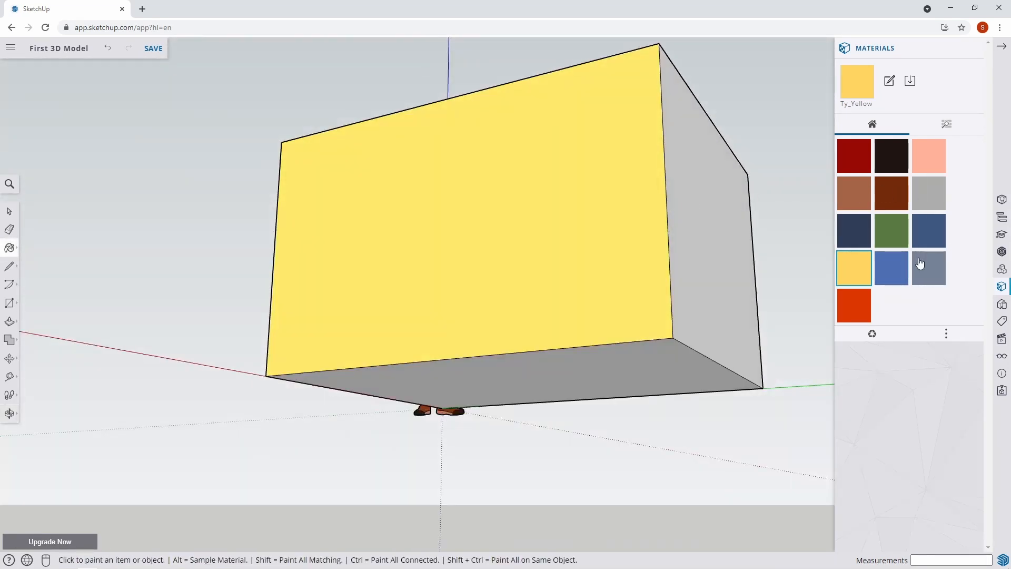
left_click(894, 271)
left_click(747, 289)
left_click(631, 379)
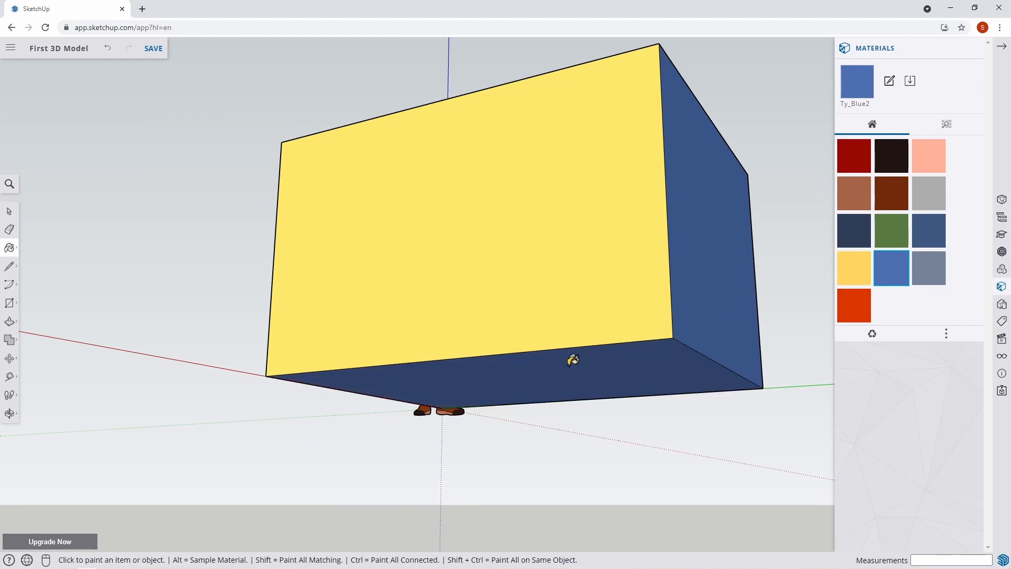
Step: Show the library of ready-made material categories, and close the materials display
middle_click_drag(474, 342, 570, 388)
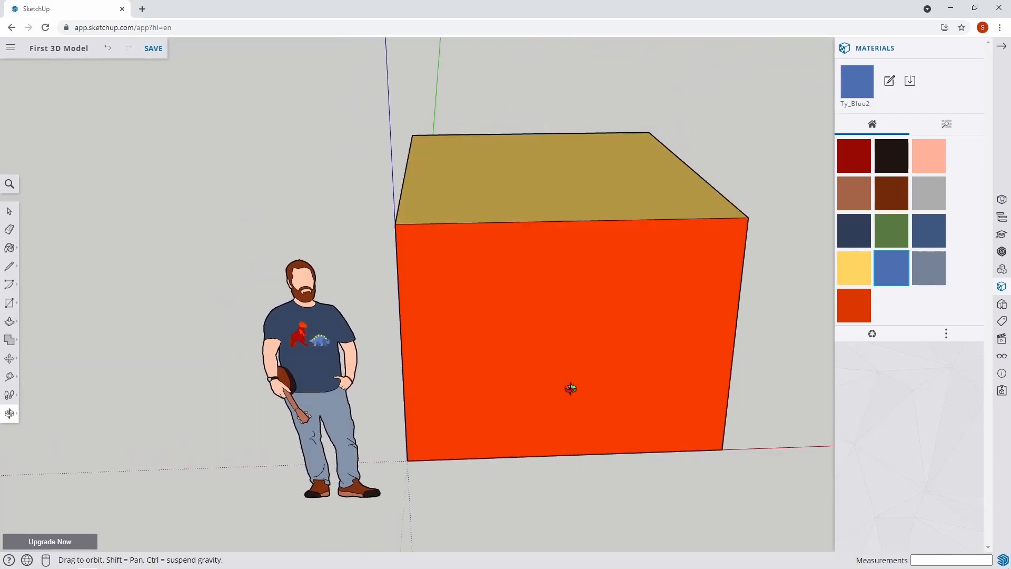
mouse_move(570, 388)
left_mouse_down()
mouse_move(532, 381)
mouse_move(1009, 173)
left_mouse_up()
key("b")
left_click(946, 125)
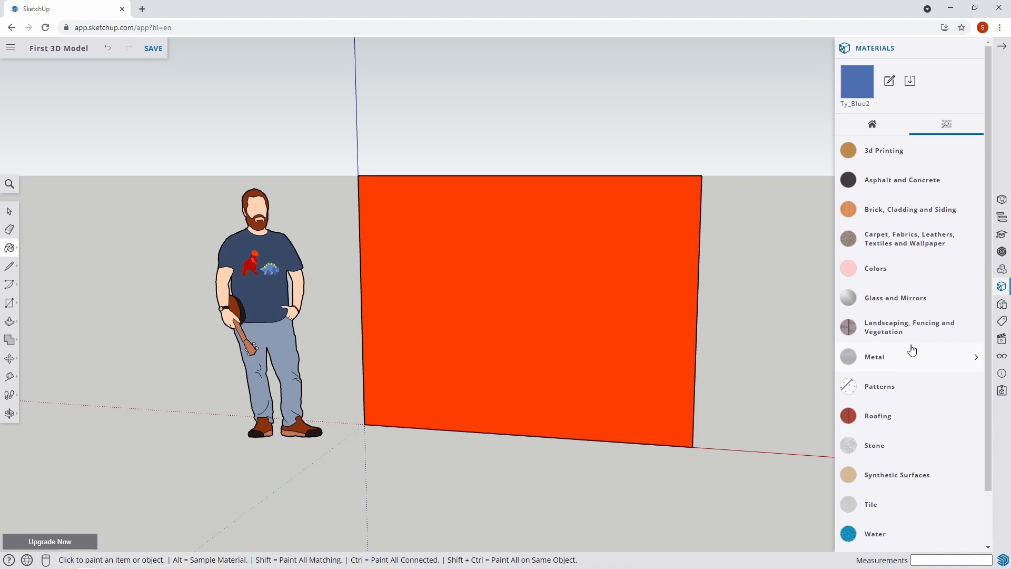
left_click(1002, 50)
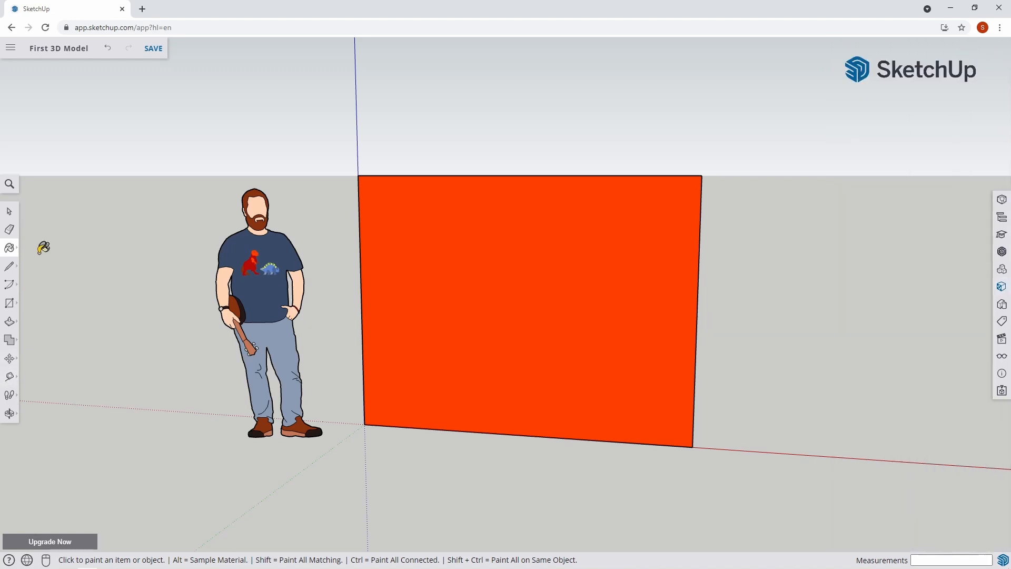
Step: Sample the Ty_Orange material from the head of the red dinosaur on the figure's shirt
left_click(9, 247)
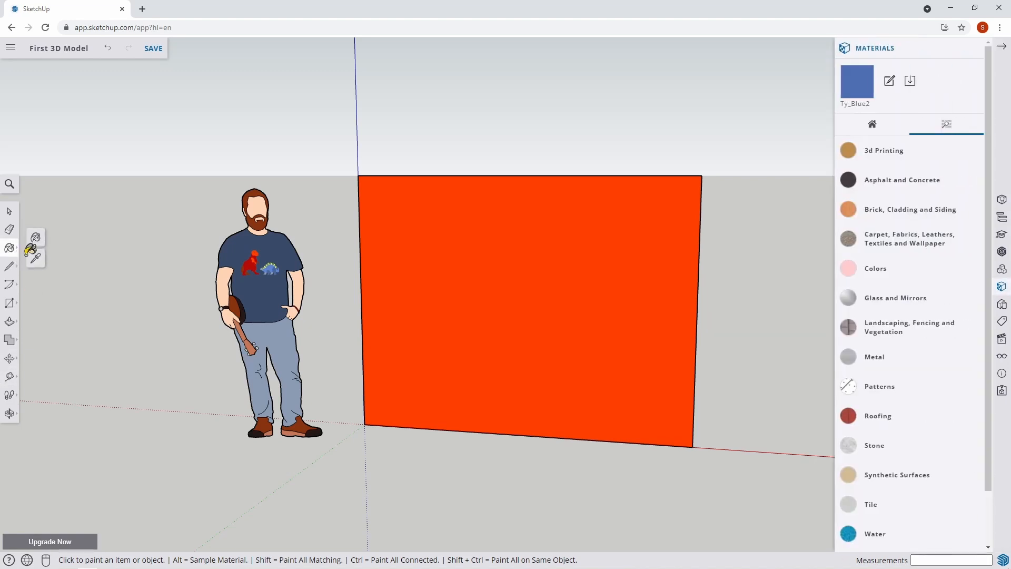
left_click(36, 262)
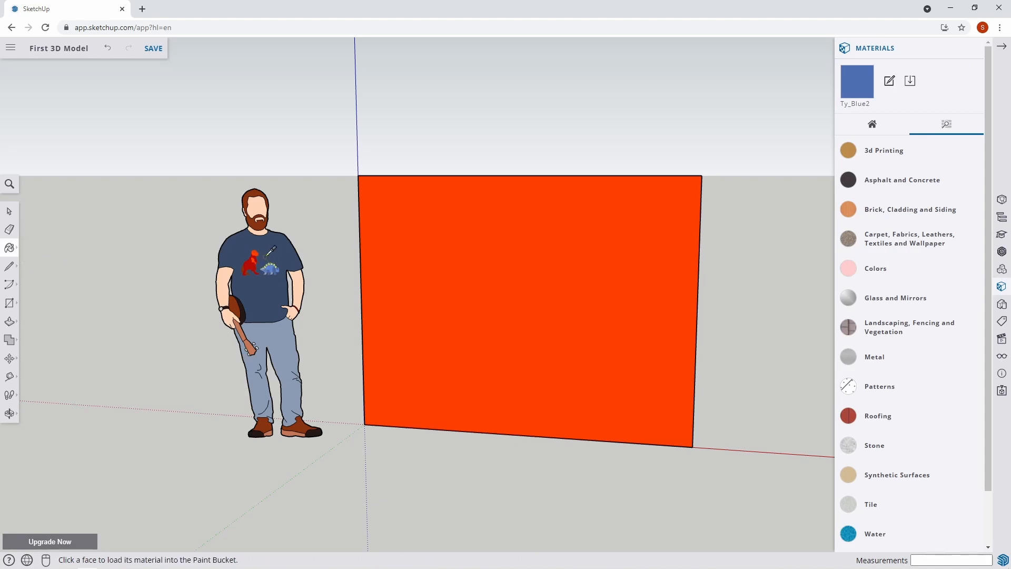
scroll(266, 261, "up", 5)
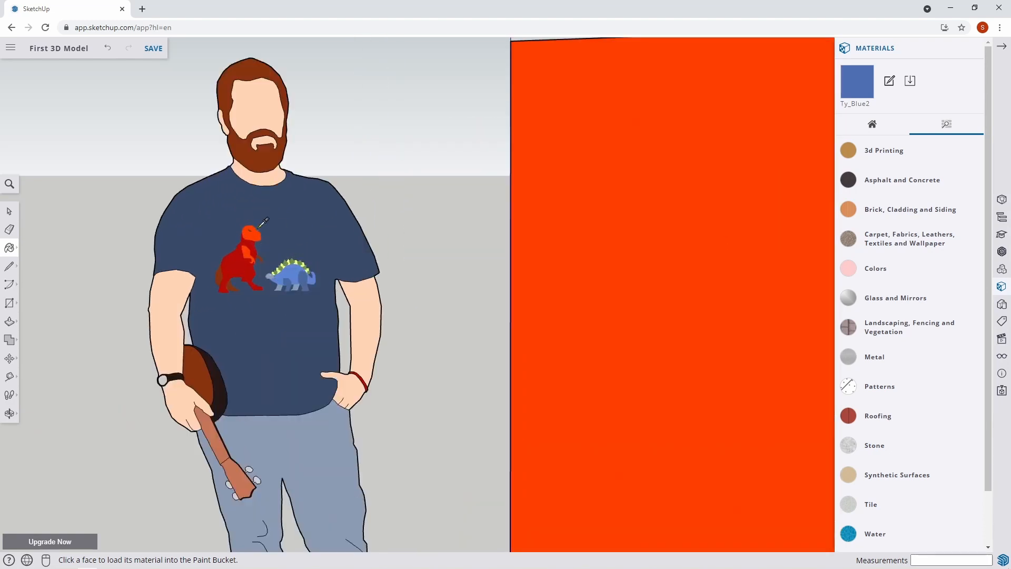
left_click(258, 234)
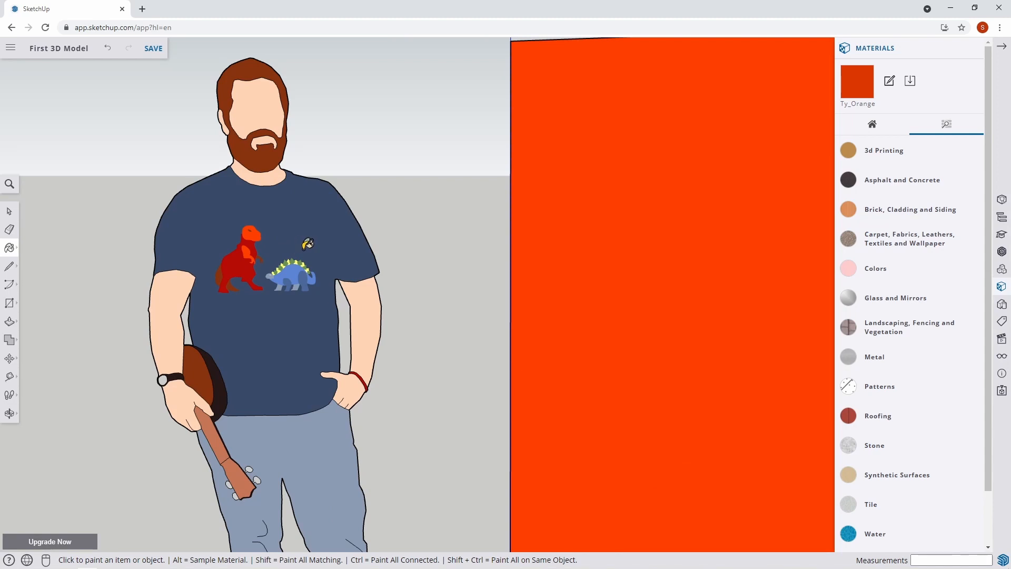
Step: Paint the box's top face with the sampled Ty_Orange material
scroll(263, 257, "down", 2)
scroll(262, 257, "down", 2)
middle_click_drag(569, 225, 848, 138)
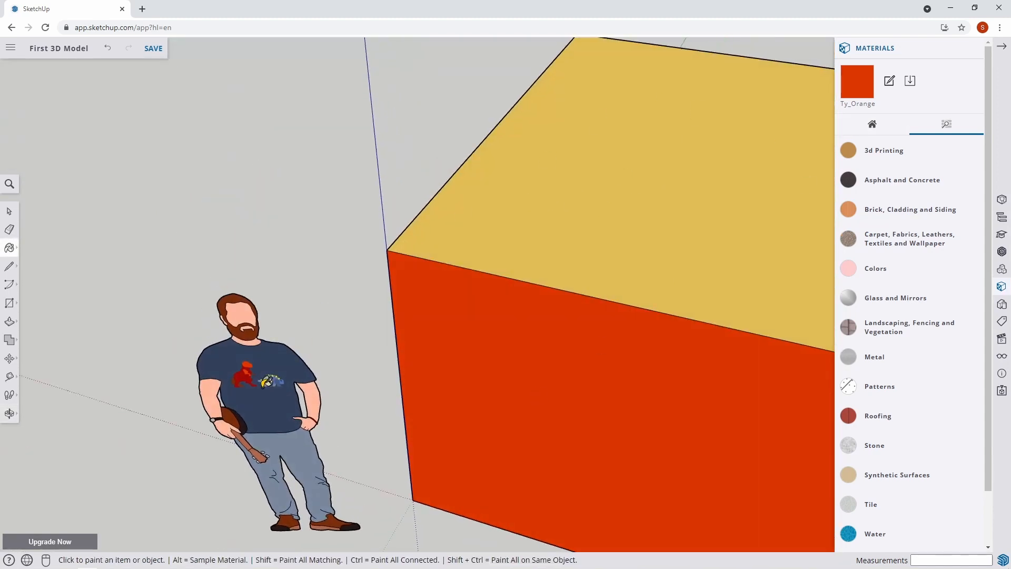
left_click(589, 146)
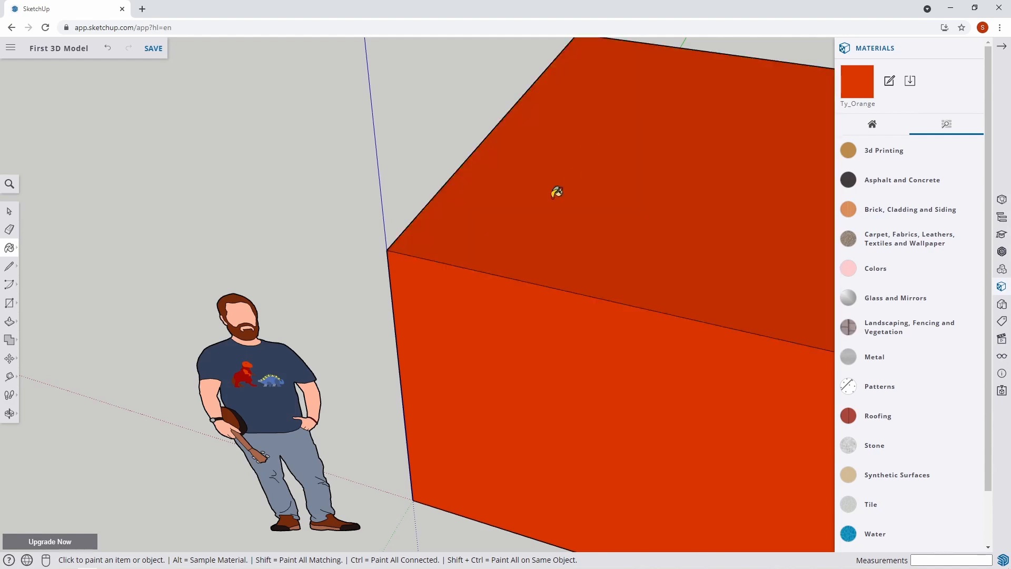
middle_click_drag(484, 249, 673, 191)
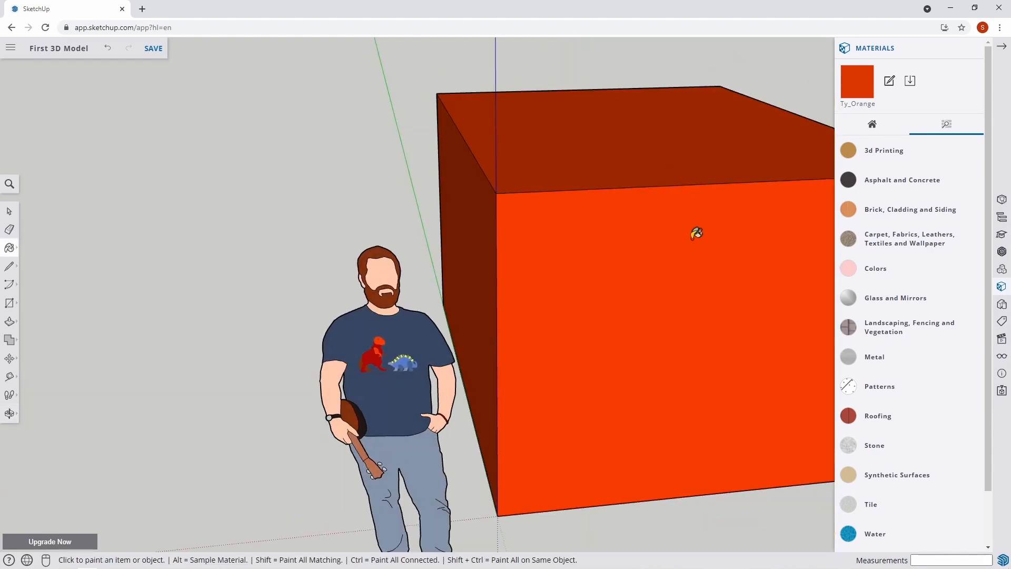
mouse_move(695, 232)
middle_mouse_down()
mouse_move(681, 255)
mouse_move(594, 248)
middle_mouse_up()
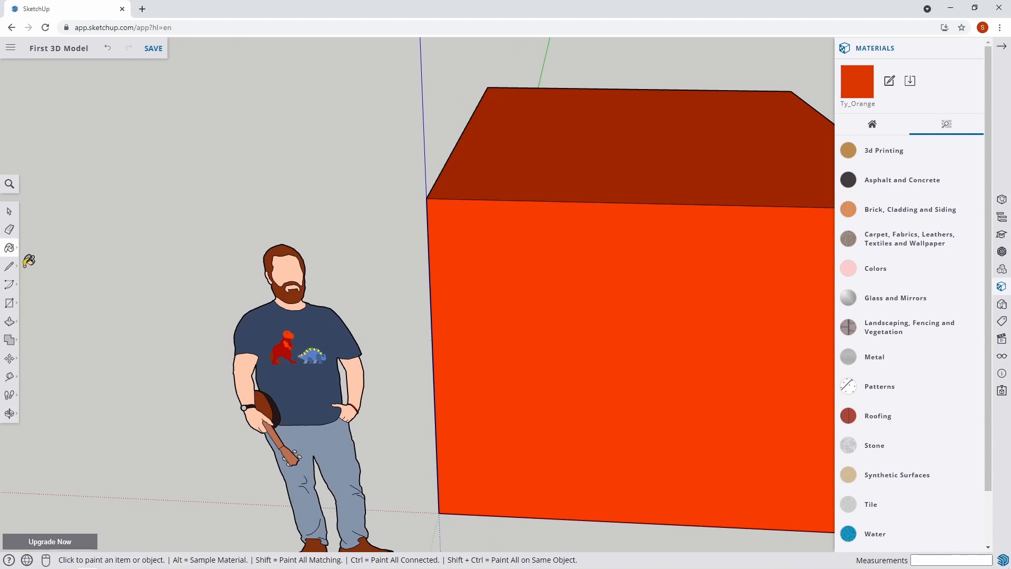
Step: Draw a vertical line splitting the front face, from the midpoint of its upper edge to the midpoint of its lower edge
left_click(11, 268)
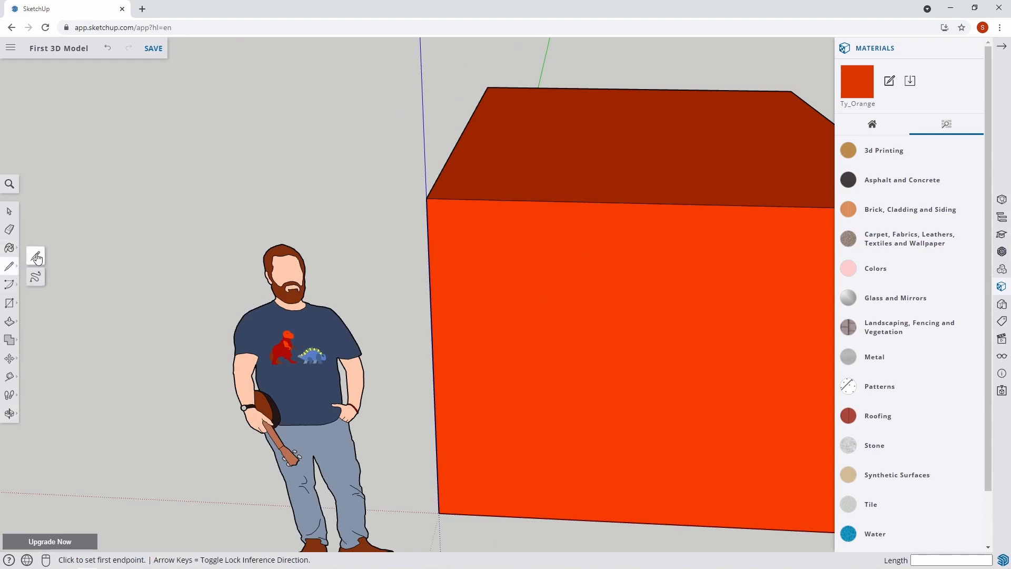
left_click(36, 256)
scroll(519, 269, "down", 2)
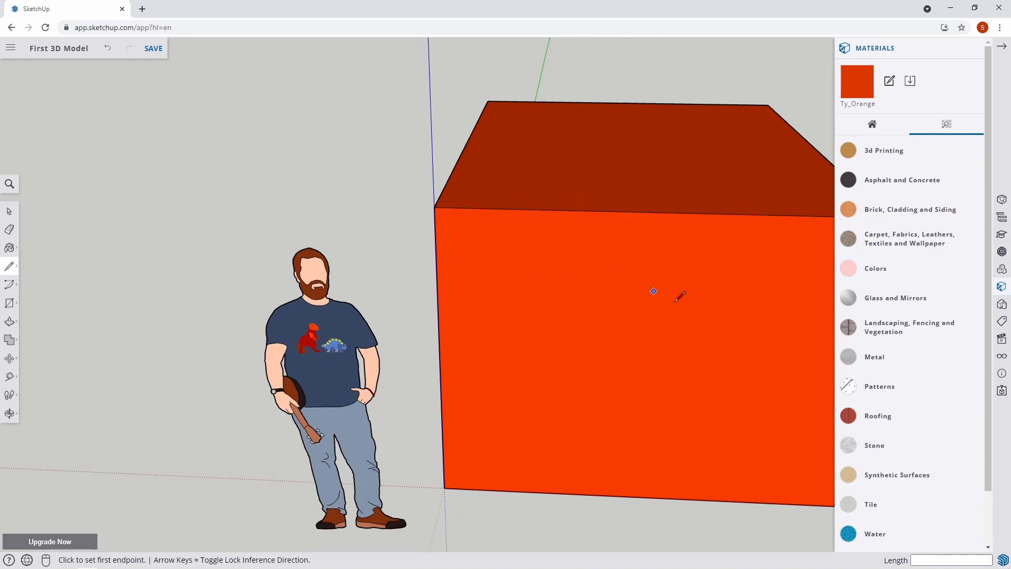
middle_click_drag(680, 296, 526, 289)
middle_click_drag(658, 302, 507, 298, "shift")
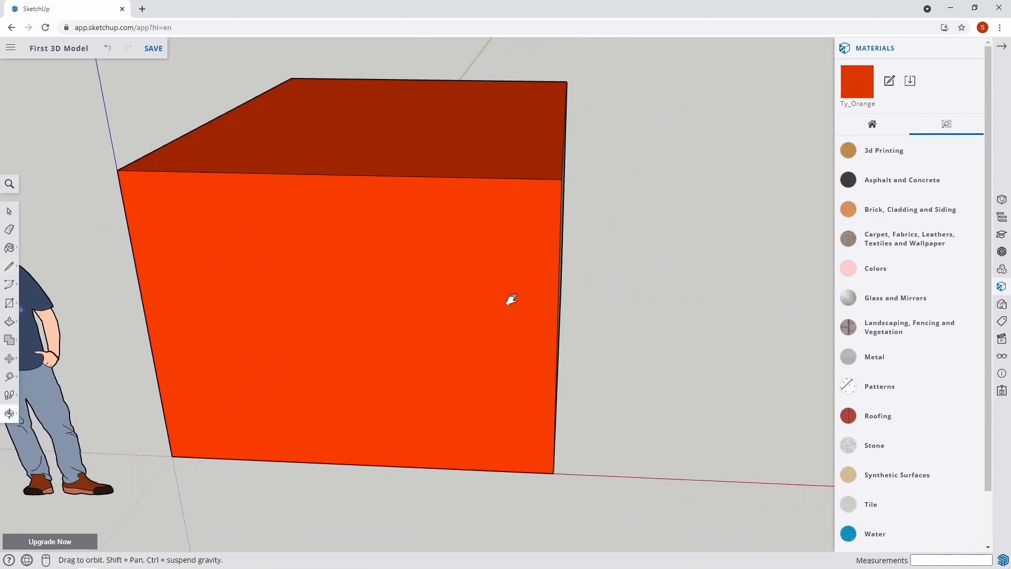
scroll(444, 312, "down", 3)
middle_click_drag(388, 311, 502, 285)
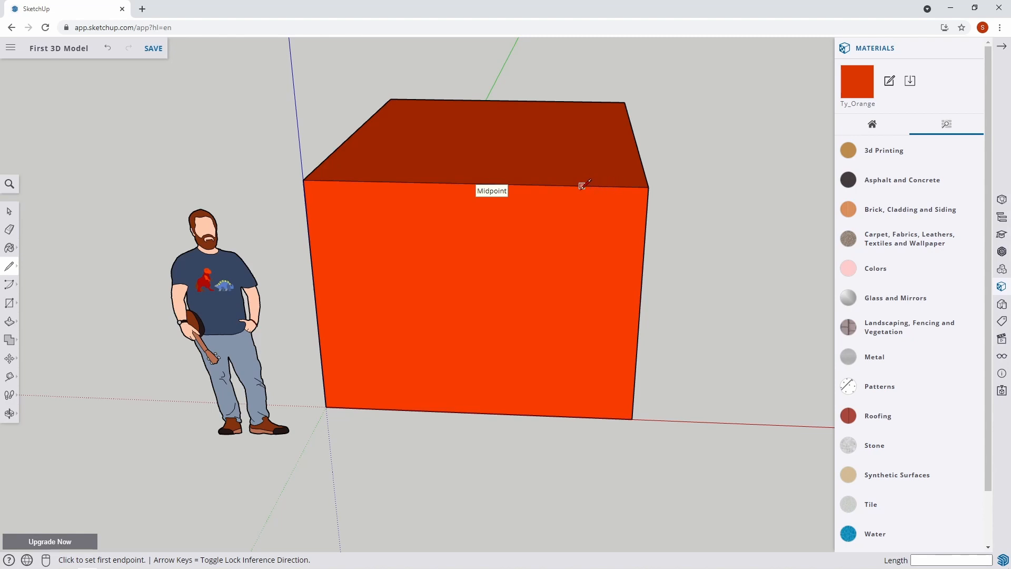
left_click(473, 183)
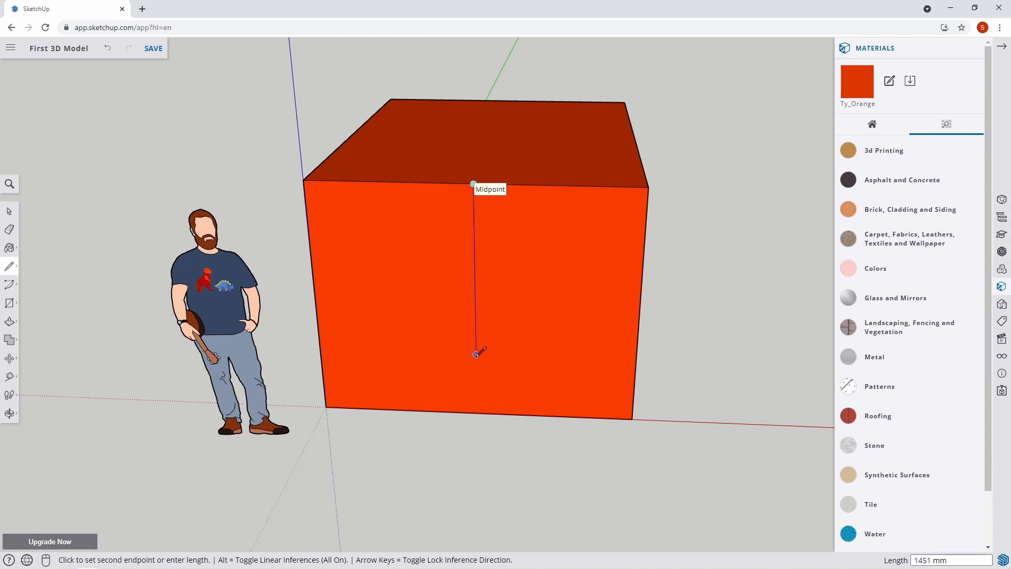
key("o")
mouse_move(474, 356)
left_mouse_down()
mouse_move(508, 305)
mouse_move(531, 296)
left_mouse_up()
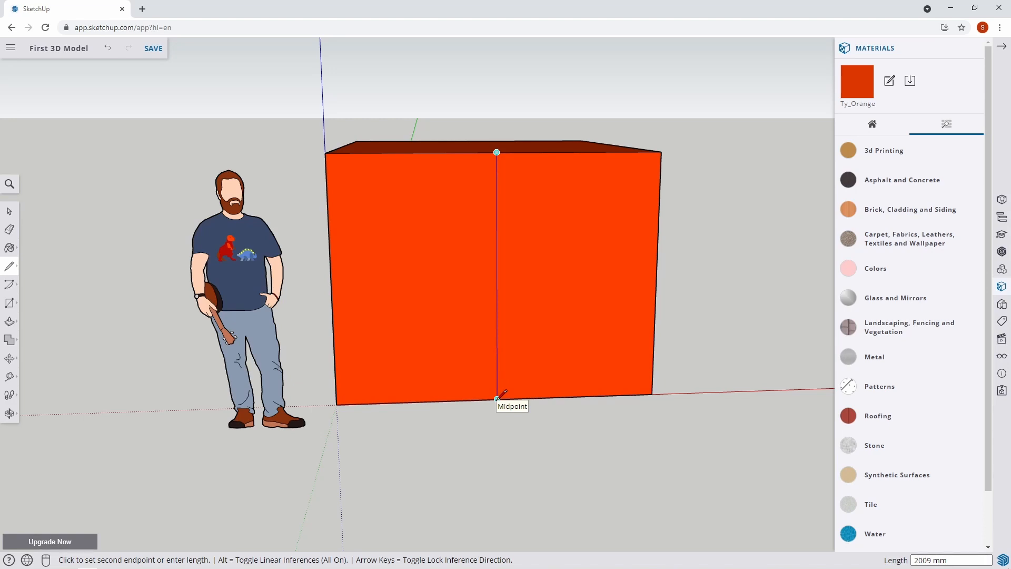
left_click(497, 398)
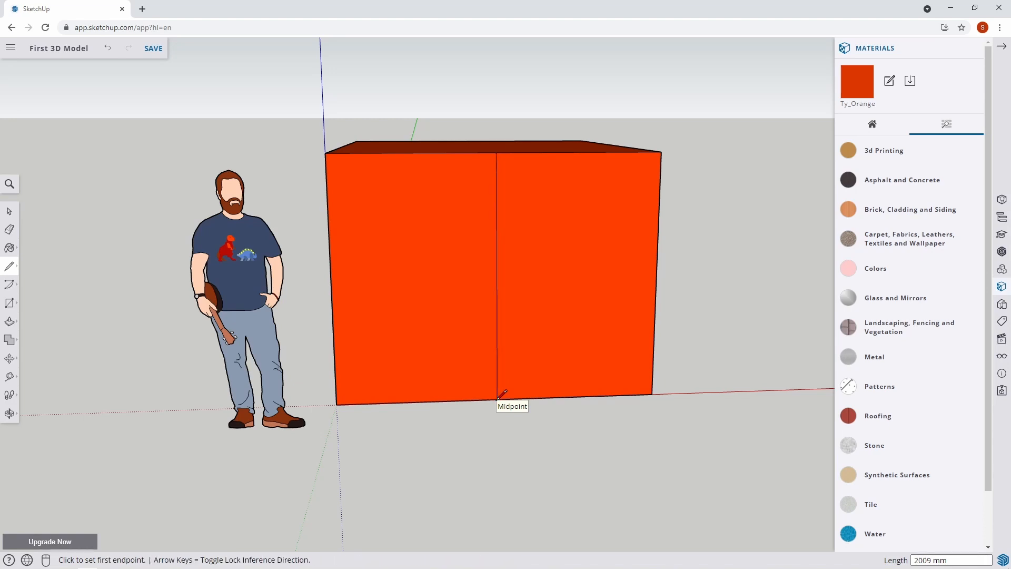
Step: Select the half of the front face farther from the figure and pull it outward about 651 mm
key("space")
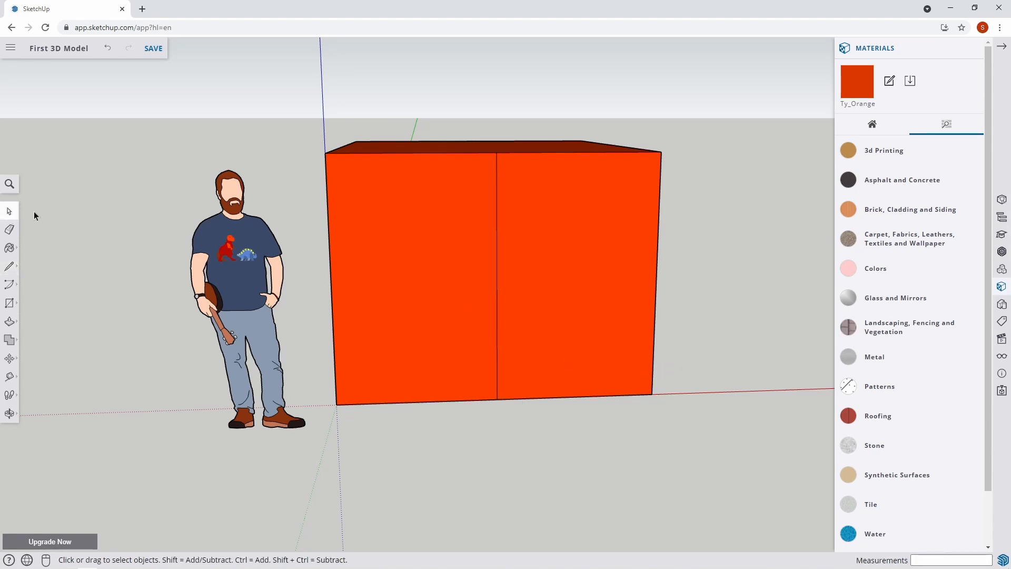
middle_click_drag(689, 235, 510, 353)
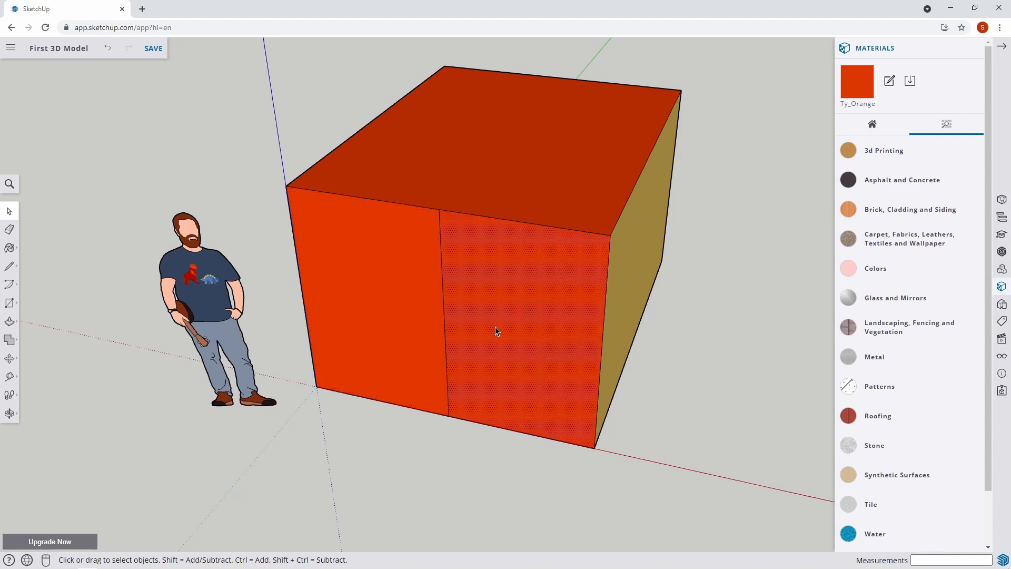
key("p")
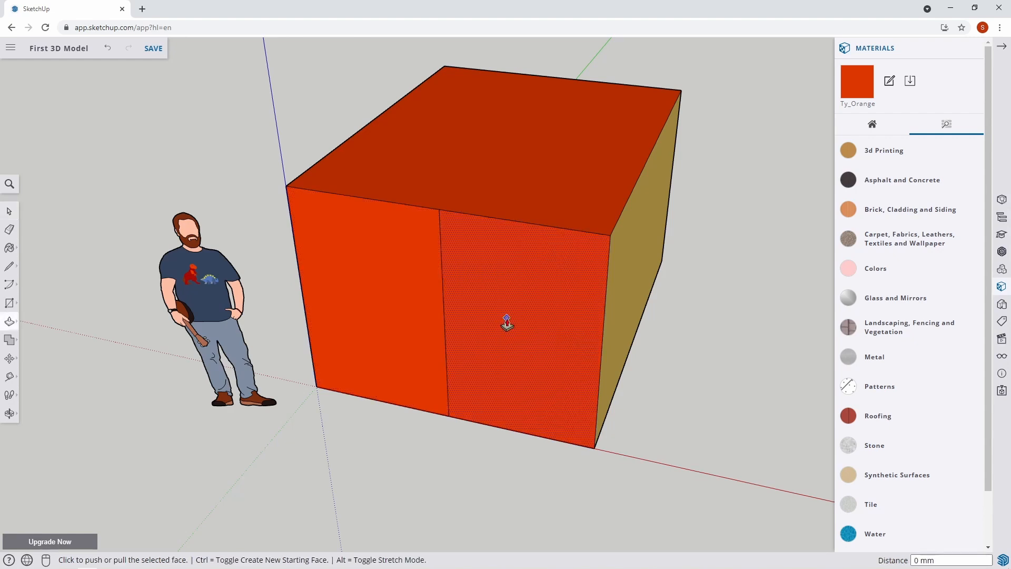
left_click(503, 323)
left_click(474, 381)
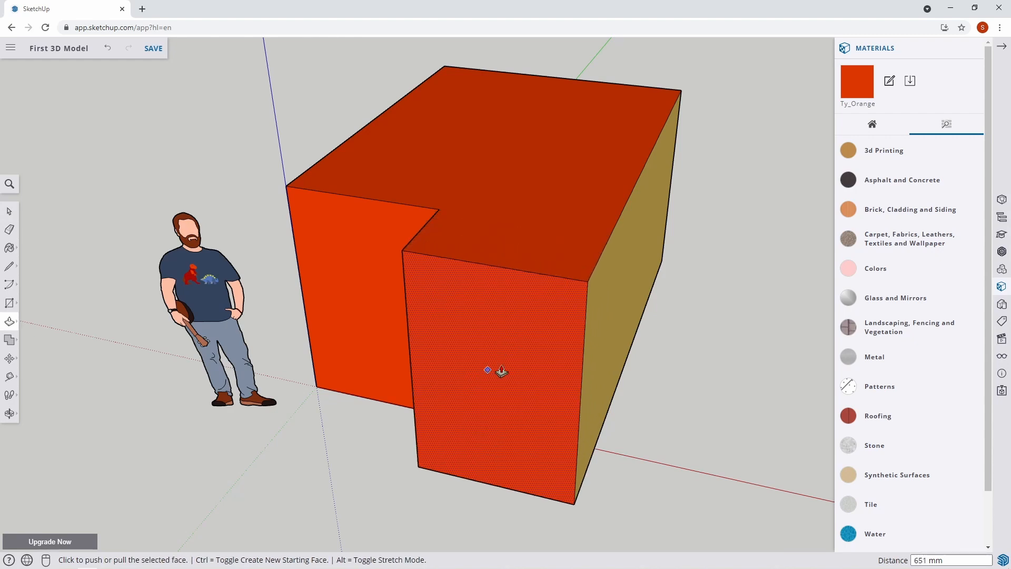
Step: Draw a wavy freehand line across the middle of the top face, from one side edge to the other
middle_click_drag(499, 368, 602, 349)
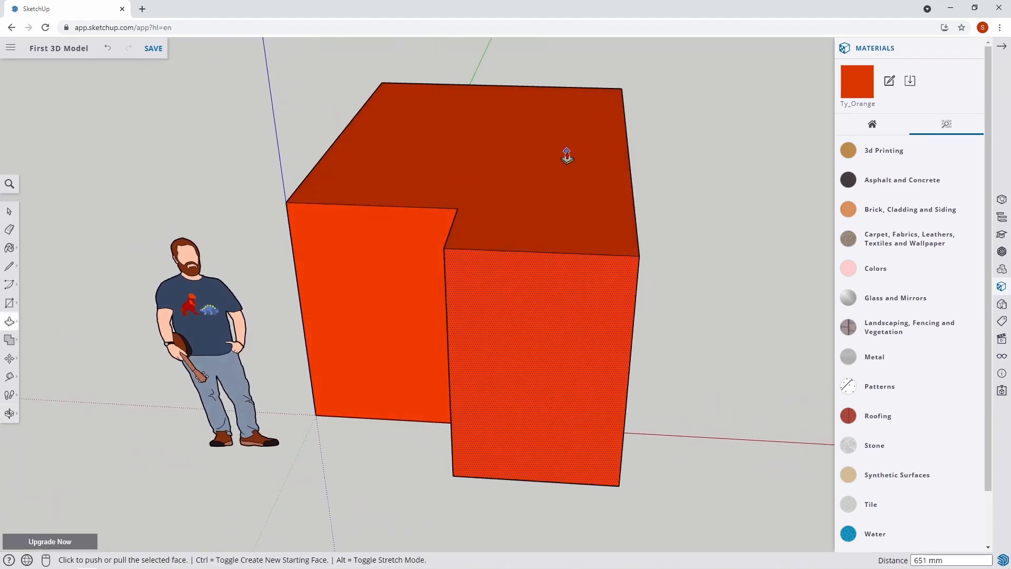
middle_click_drag(566, 155, 568, 269)
middle_click_drag(508, 173, 487, 245)
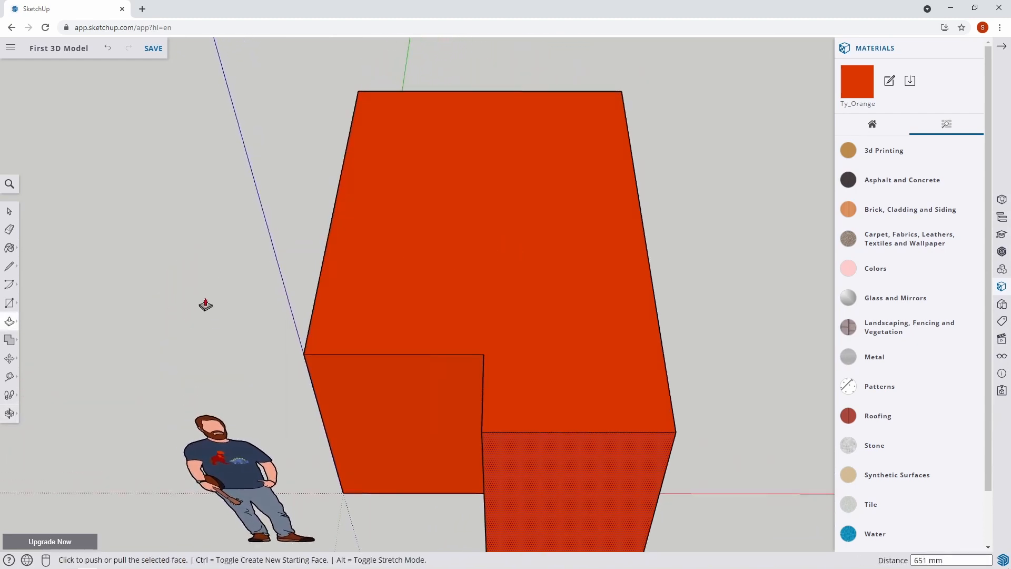
left_click(10, 269)
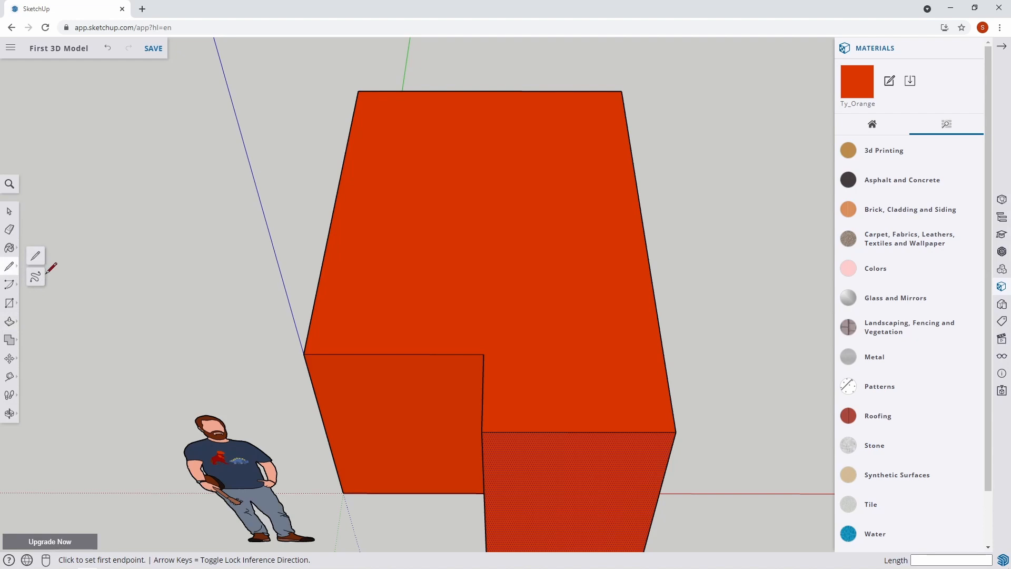
left_click(25, 272)
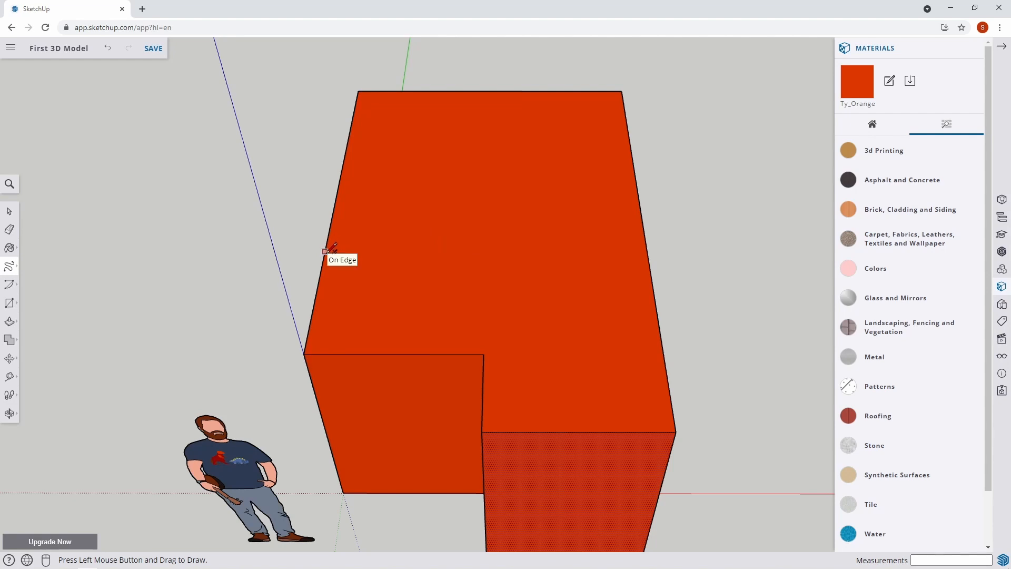
mouse_move(367, 272)
left_mouse_down()
mouse_move(393, 266)
mouse_move(429, 229)
mouse_move(482, 266)
mouse_move(522, 227)
mouse_move(585, 232)
mouse_move(629, 271)
mouse_move(650, 265)
left_mouse_up()
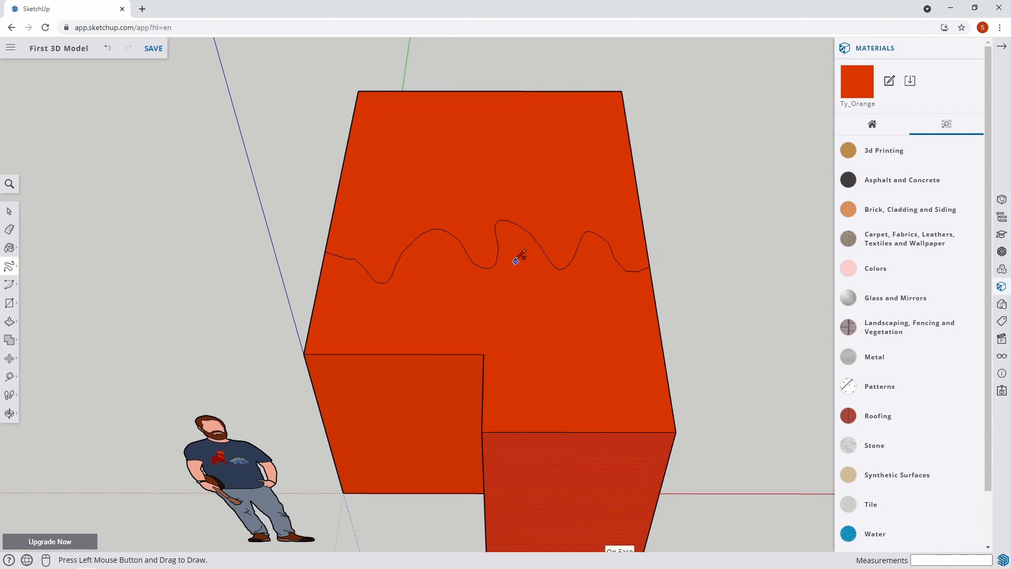
Step: Select the rear part of the top face behind the wavy line and pull it up about 855 mm
mouse_move(589, 366)
middle_mouse_down()
mouse_move(577, 295)
mouse_move(584, 316)
middle_mouse_up()
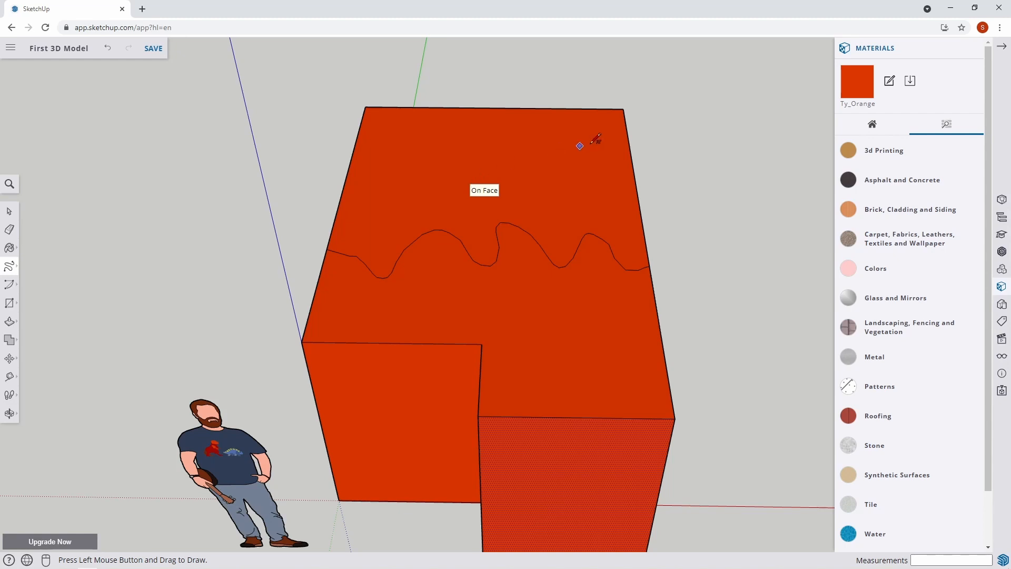
key("space")
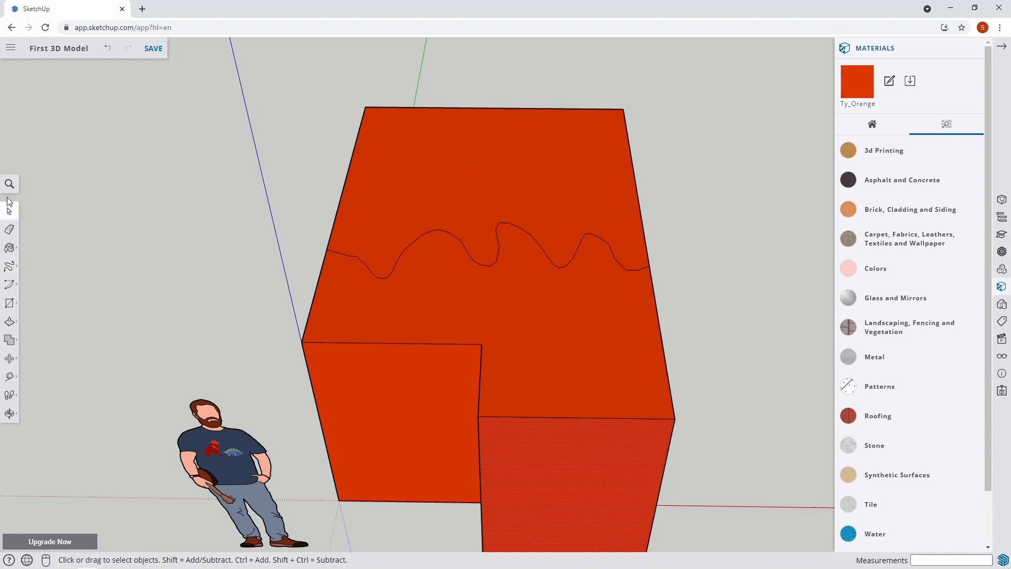
left_click(454, 152)
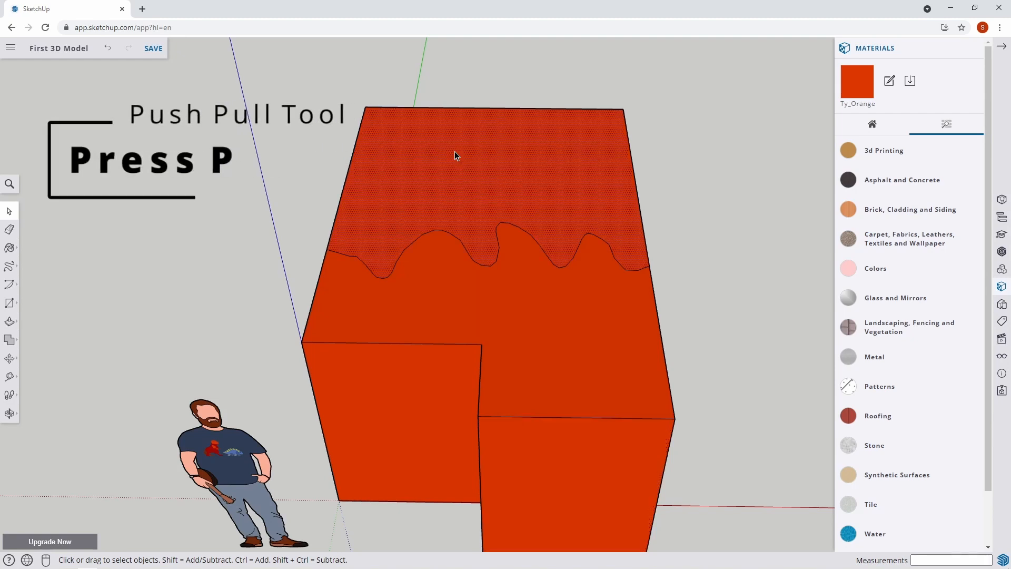
key("p")
left_click(501, 185)
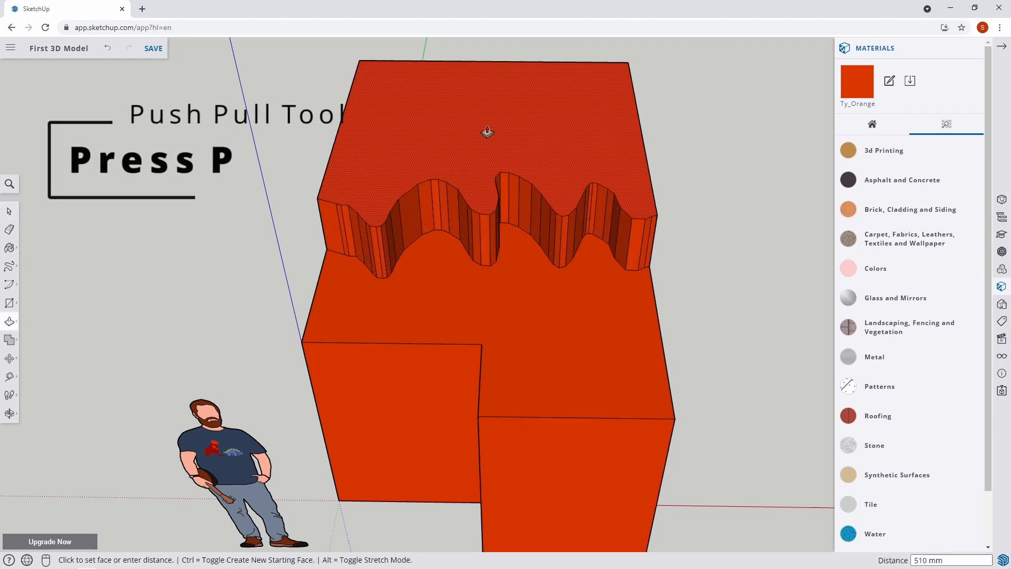
left_click(479, 99)
scroll(542, 166, "down", 2)
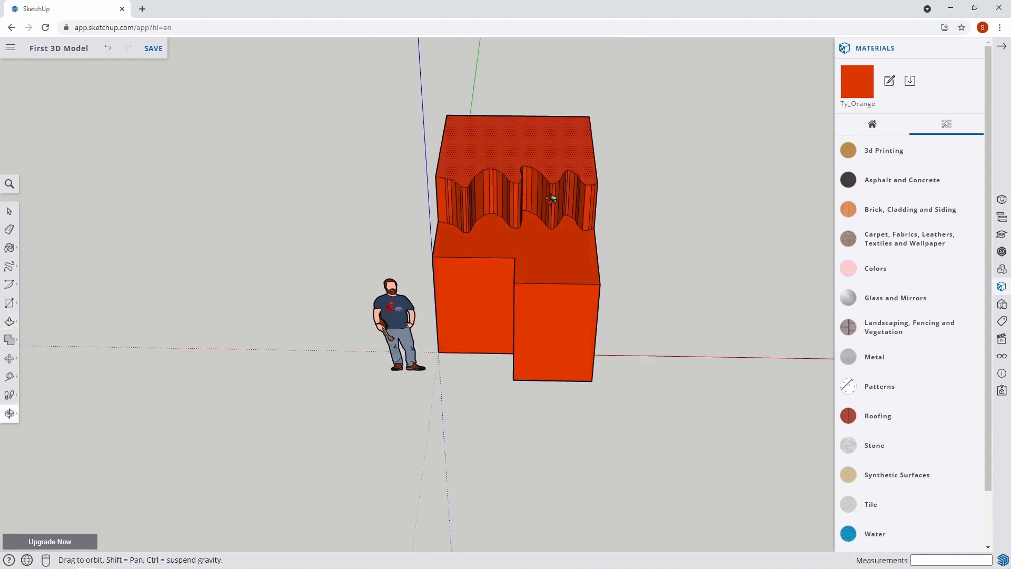
scroll(595, 238, "up", 3)
middle_click_drag(526, 227, 632, 215, "shift")
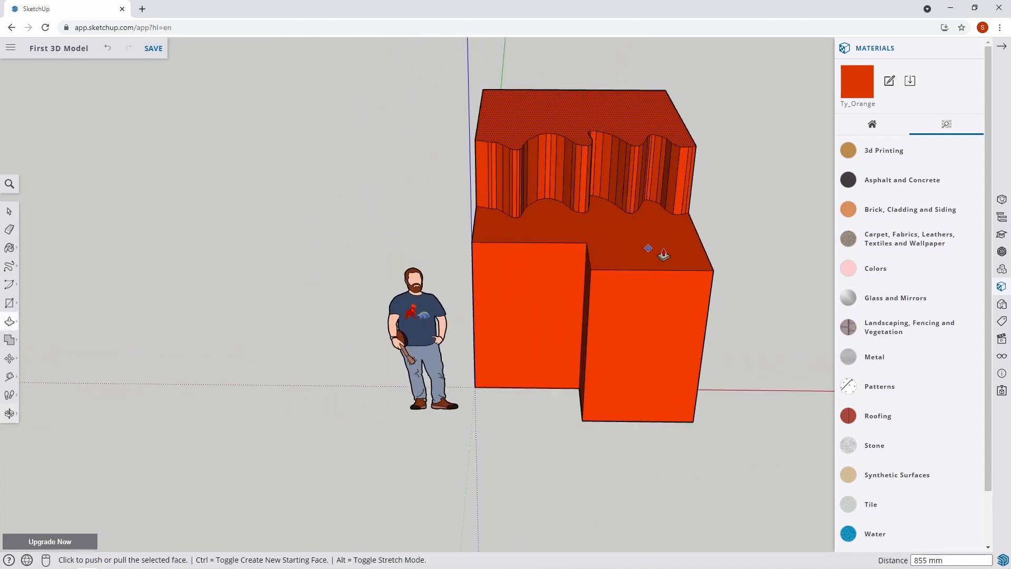
Step: Orbit all the way around the model to examine the raised wavy rear block and the projecting front half from every side
left_click_drag(598, 200, 661, 258)
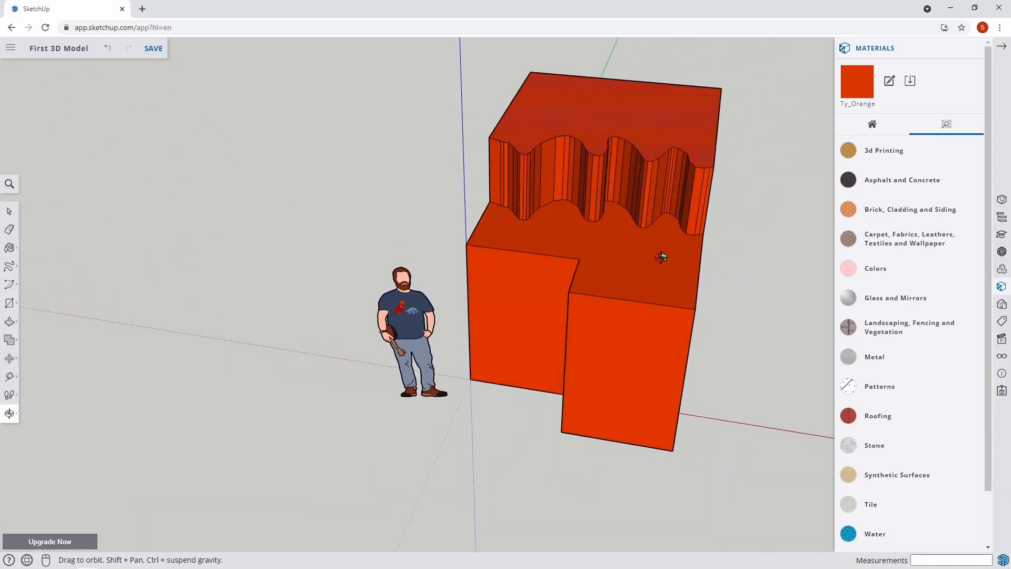
left_click_drag(745, 227, 777, 276)
key("p")
middle_click_drag(776, 276, 380, 245)
middle_click_drag(313, 274, 632, 221)
middle_click_drag(235, 263, 413, 285)
middle_click_drag(198, 260, 476, 311)
middle_click_drag(542, 324, 538, 371)
middle_click_drag(611, 349, 462, 348)
middle_click_drag(676, 342, 494, 339)
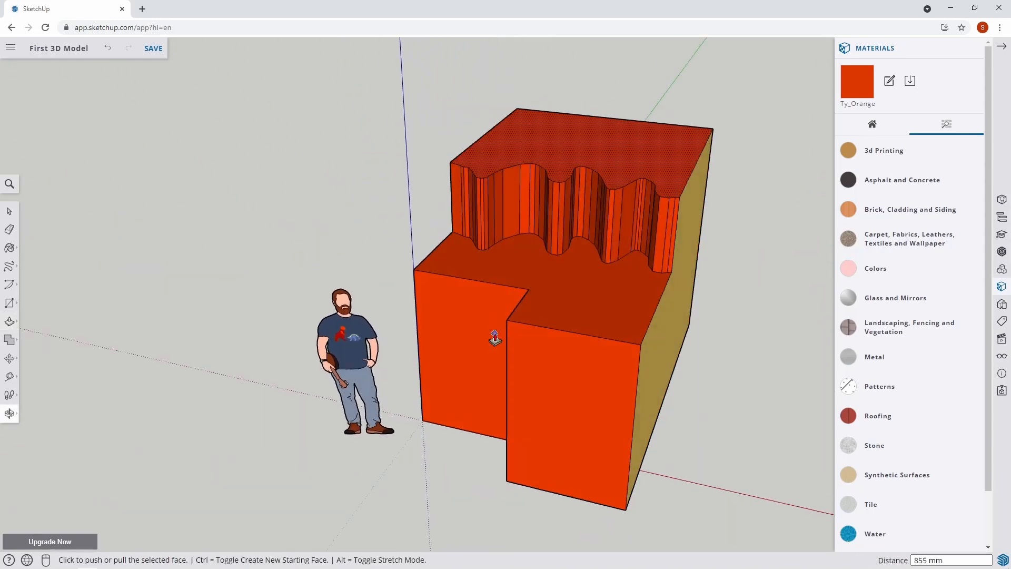
middle_click_drag(698, 370, 405, 345)
middle_click_drag(747, 362, 348, 358)
middle_click_drag(701, 379, 363, 392)
middle_click_drag(649, 351, 368, 355)
middle_click_drag(721, 334, 453, 352)
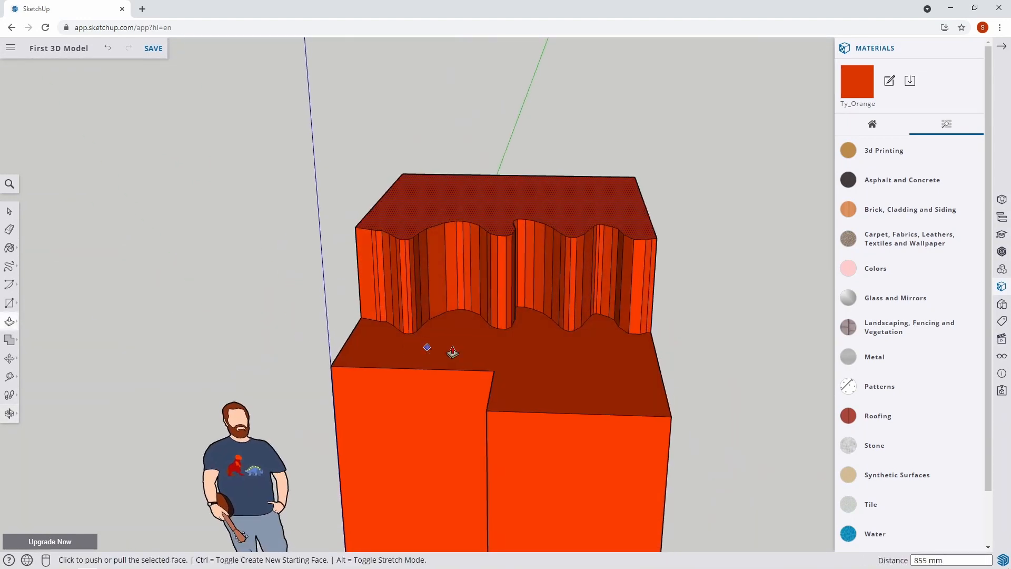
Step: Switch from Push/Pull to the Select tool and examine the model's front and top faces from lower and higher viewpoints
middle_click_drag(737, 351, 722, 303)
key("space")
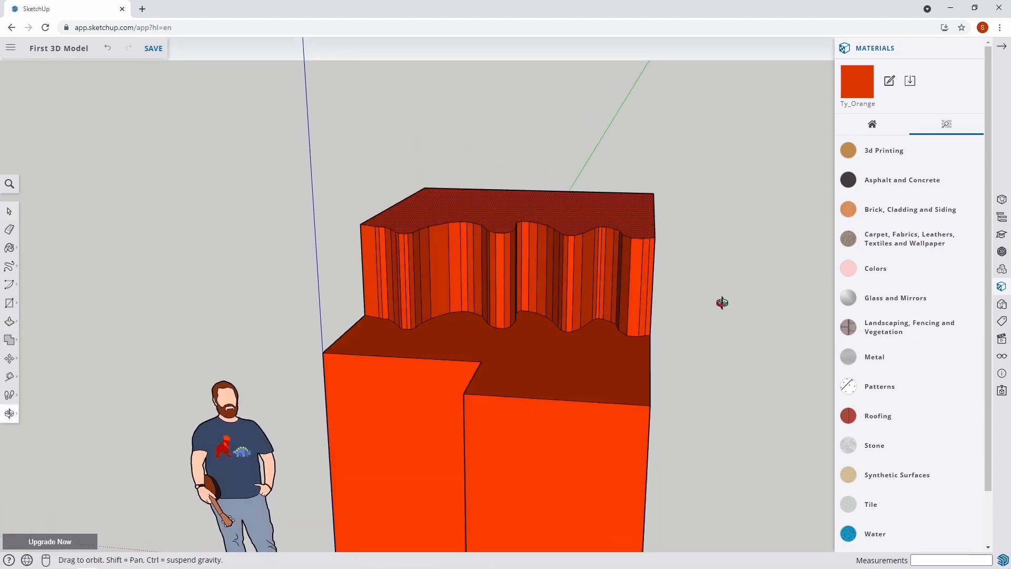
middle_click_drag(742, 401, 695, 282)
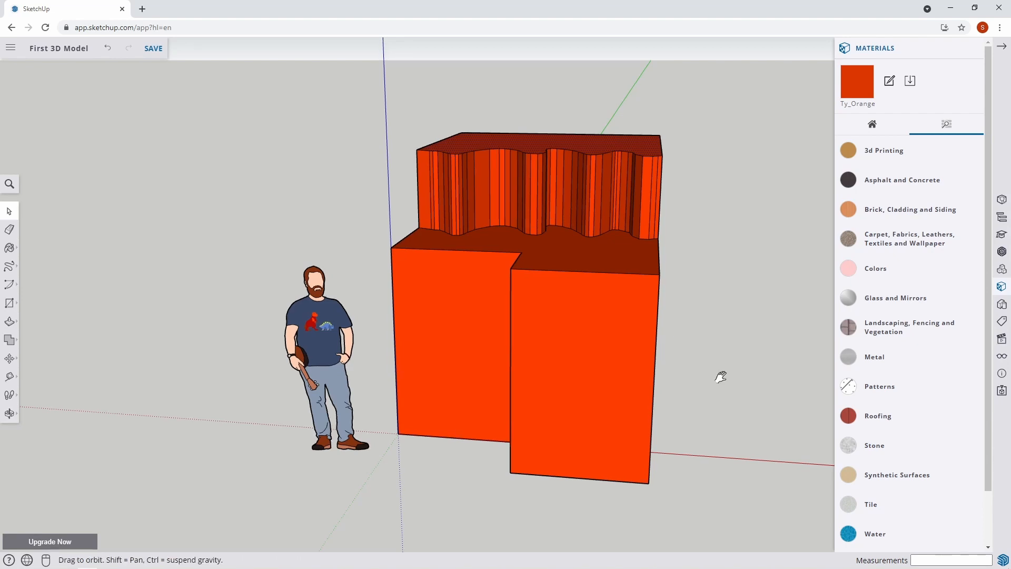
middle_click_drag(720, 377, 587, 331)
middle_click_drag(380, 316, 512, 371)
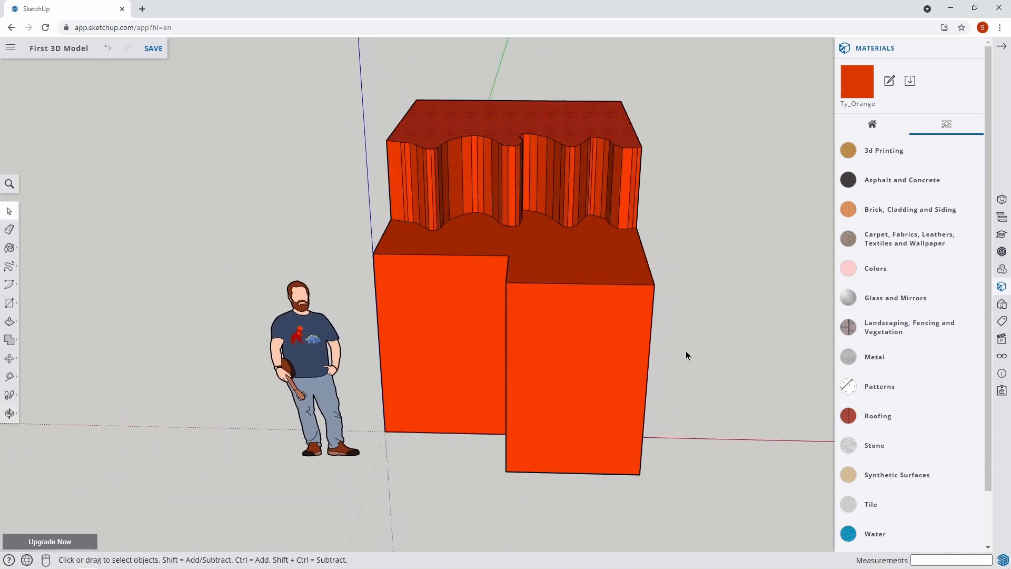
middle_click_drag(682, 298, 692, 367)
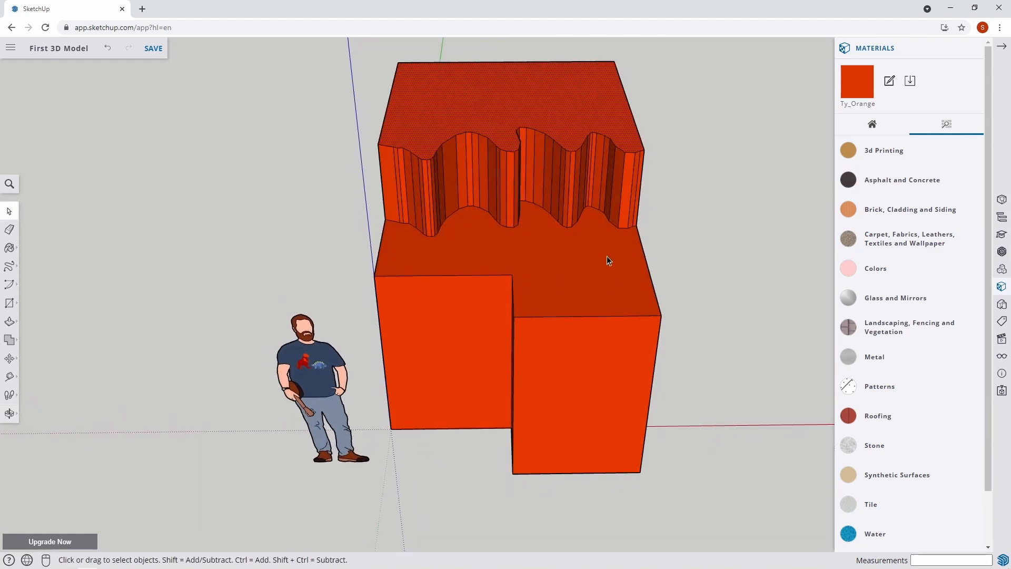